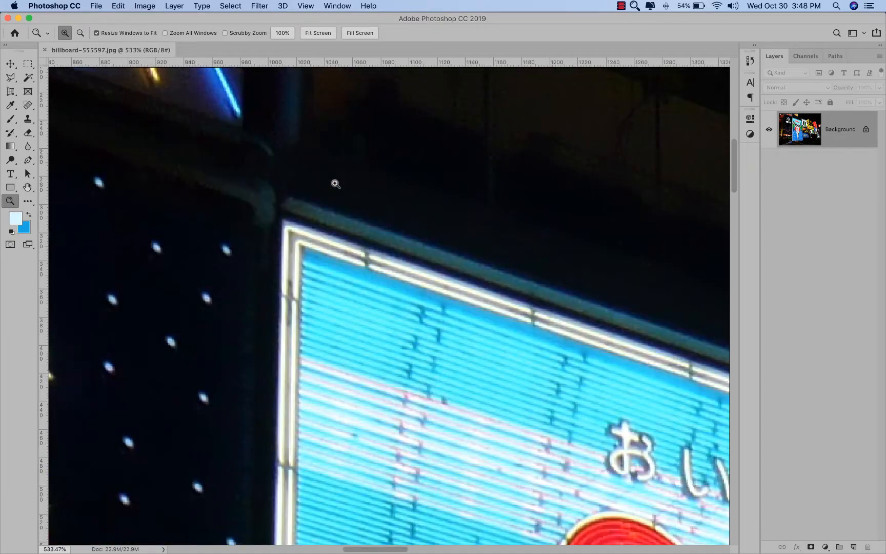
# Add a vertical and a horizontal guide at the upper-left inner corner of the Glico billboard frame
pyautogui.press('v')
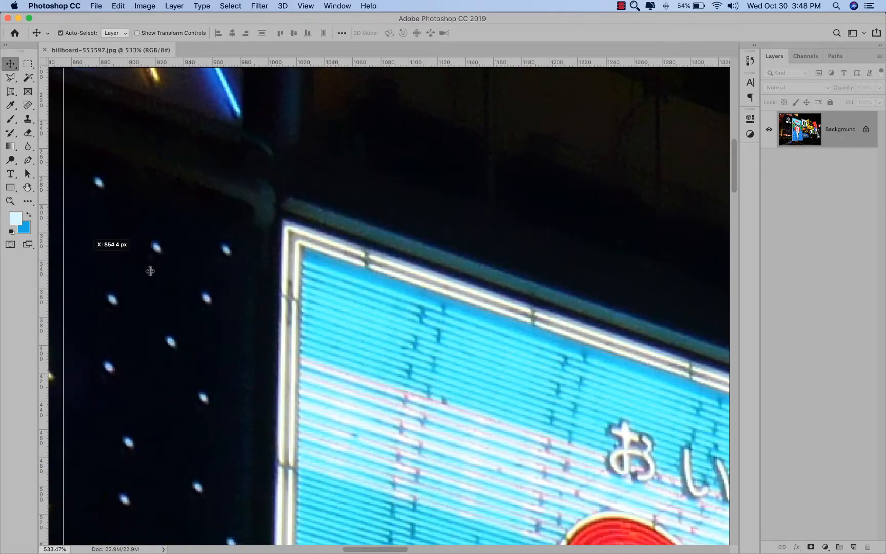
pyautogui.moveTo(150, 271); pyautogui.dragTo(302, 298)
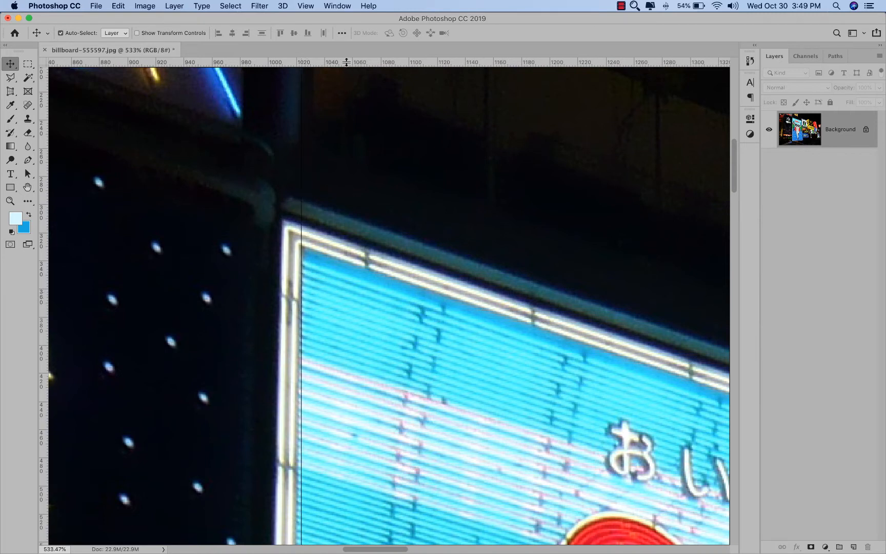
pyautogui.moveTo(347, 62); pyautogui.dragTo(326, 248)
pyautogui.press('super+1')
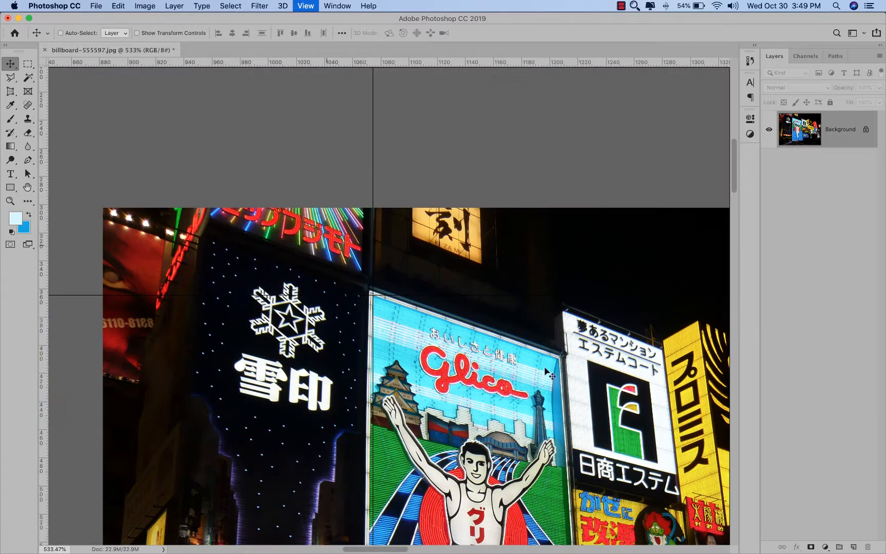
# Add a vertical and a horizontal guide at the upper-right inner corner of the Glico billboard
pyautogui.hscroll(3, 384, 322)
pyautogui.scroll(-1, 385, 321)
pyautogui.moveTo(401, 307); pyautogui.dragTo(441, 308)
pyautogui.moveTo(43, 291); pyautogui.dragTo(343, 300)
pyautogui.moveTo(354, 62); pyautogui.dragTo(353, 305)
pyautogui.press('super+1')
# Add a vertical and a horizontal guide at the lower-right inner corner of the Glico billboard
pyautogui.moveTo(408, 446); pyautogui.dragTo(391, 282)
pyautogui.moveTo(388, 423); pyautogui.dragTo(428, 422)
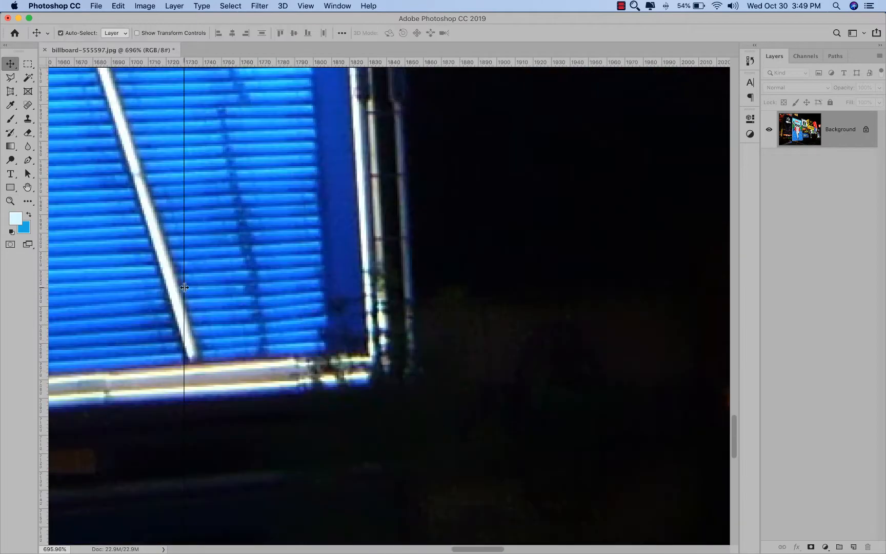
pyautogui.doubleClick(184, 354)
pyautogui.click(403, 53)
pyautogui.click(365, 33)
pyautogui.click(652, 42)
pyautogui.moveTo(358, 62); pyautogui.dragTo(359, 352)
pyautogui.moveTo(43, 367); pyautogui.dragTo(366, 367)
pyautogui.press('super+1')
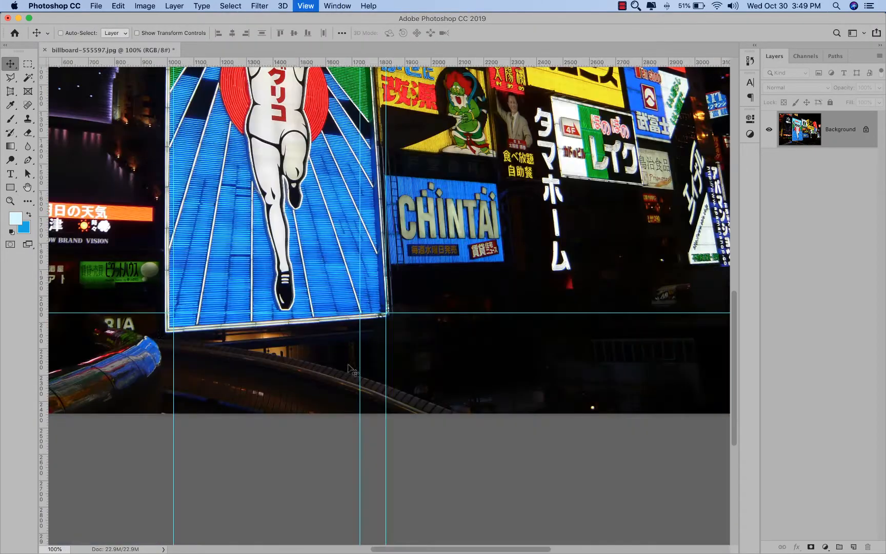
# Add a vertical and a horizontal guide at the lower-left inner corner of the Glico billboard
pyautogui.moveTo(158, 323); pyautogui.dragTo(212, 322)
pyautogui.moveTo(390, 62); pyautogui.dragTo(345, 391)
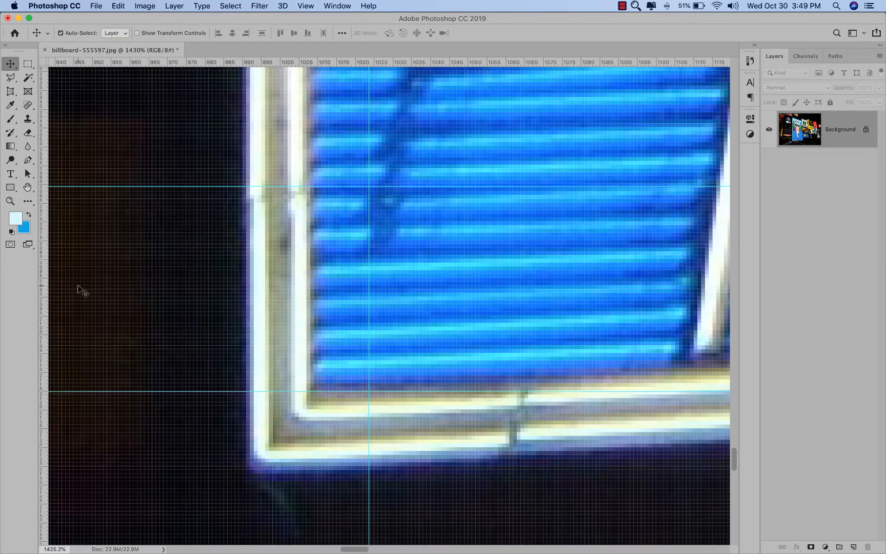
pyautogui.press('super+0')
pyautogui.press('super+minus')
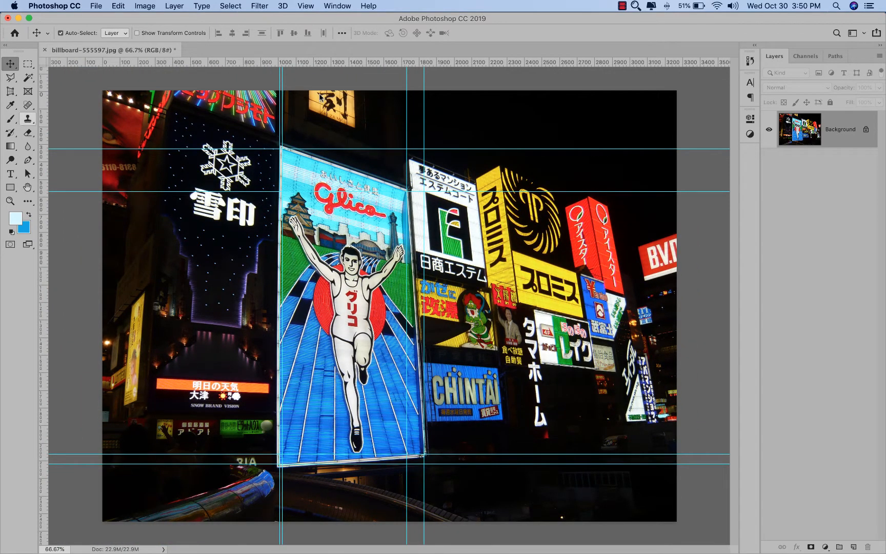
# Perspective-crop the photo to the Glico billboard, setting the four crop corners at the guide intersections
pyautogui.press('z')
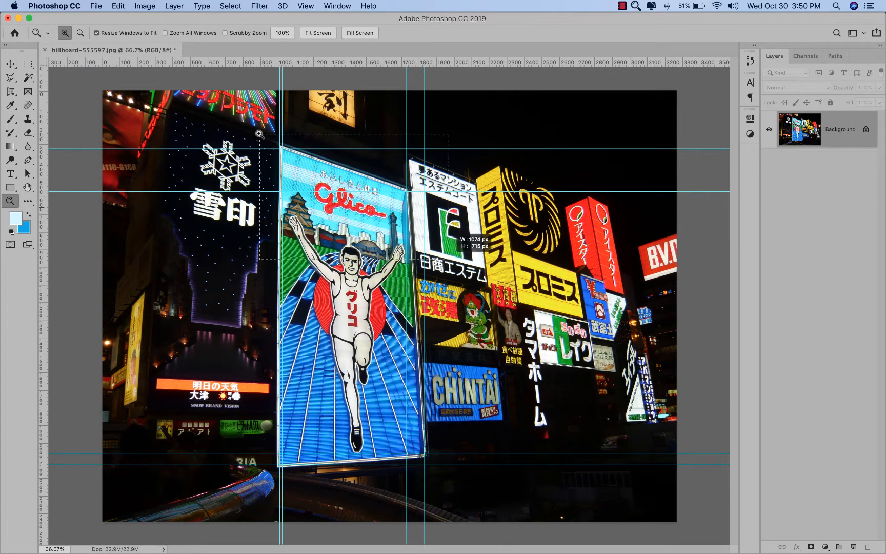
pyautogui.moveTo(260, 134); pyautogui.dragTo(260, 134)
pyautogui.click(10, 91)
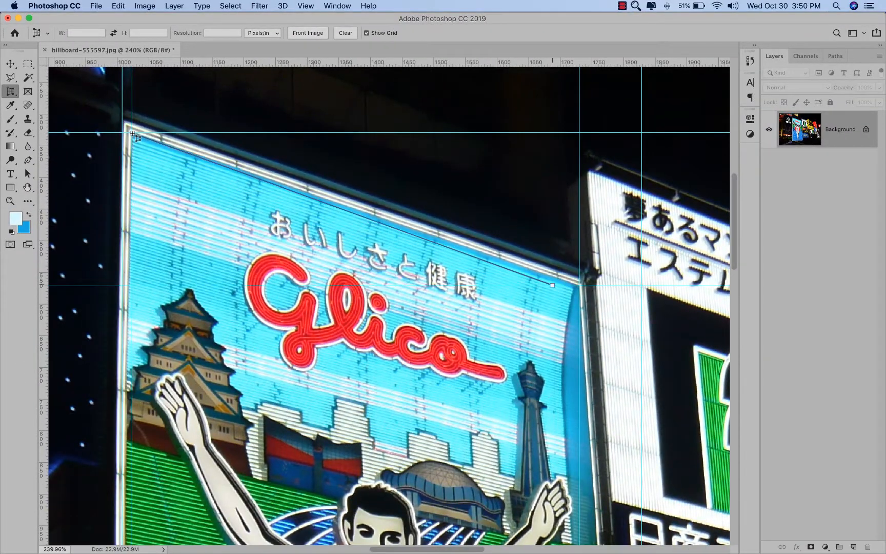
pyautogui.click(579, 285)
pyautogui.scroll(-15, 579, 486)
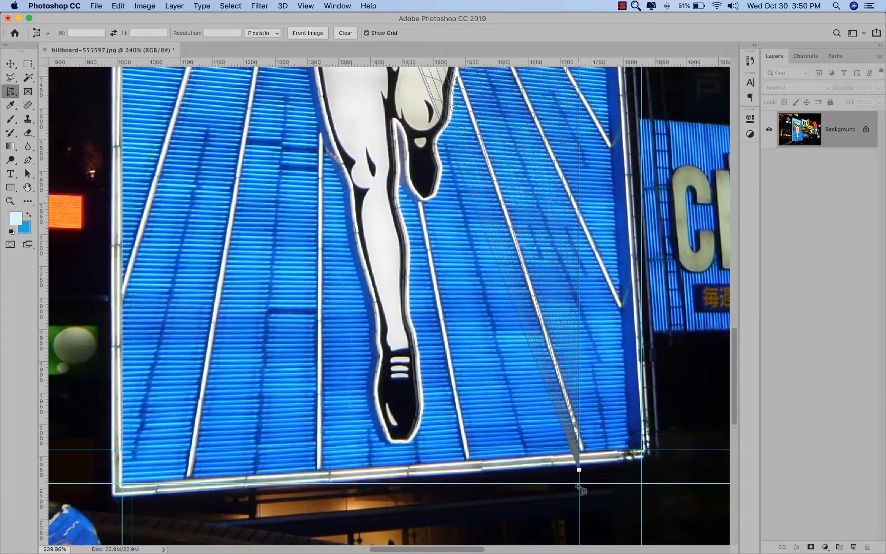
pyautogui.click(642, 448)
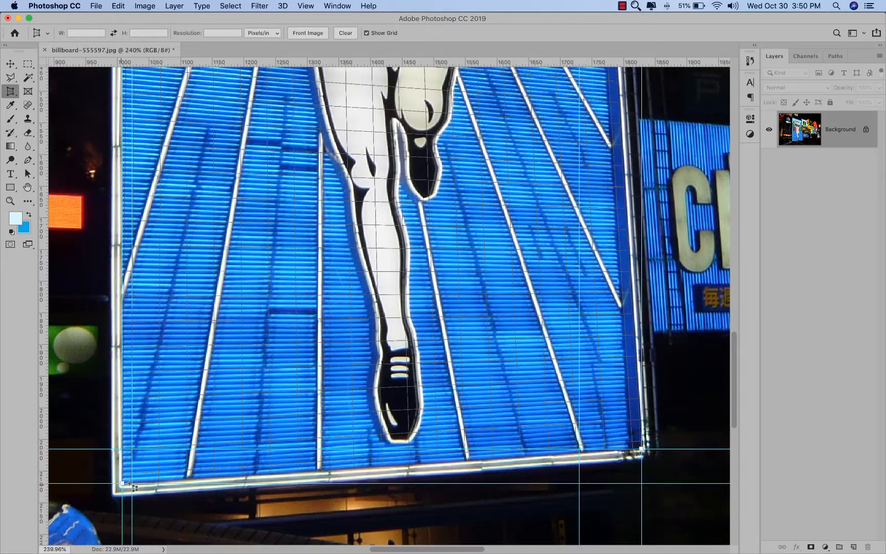
pyautogui.click(122, 483)
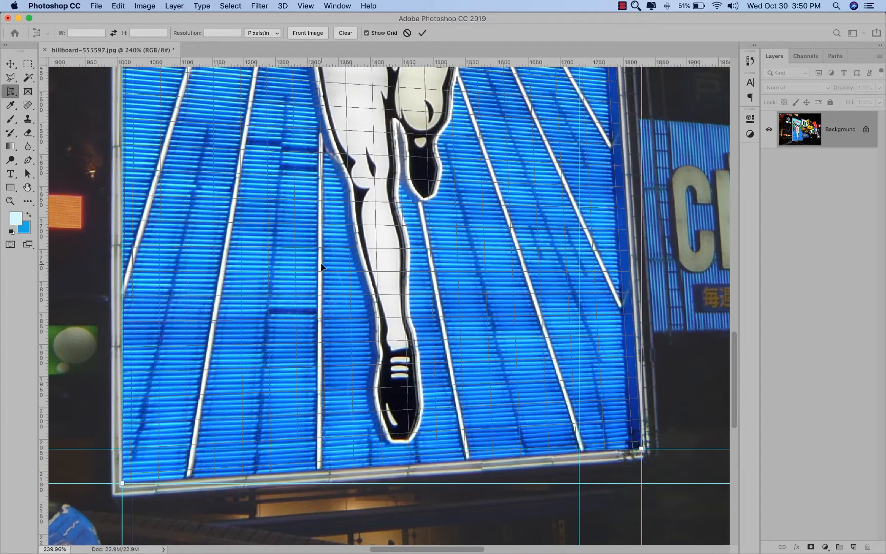
pyautogui.click(422, 33)
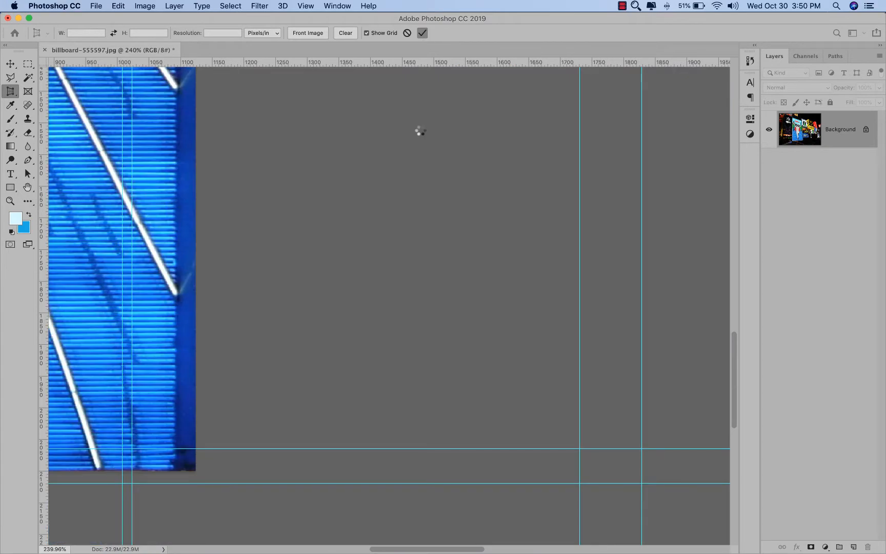
# Select the entire straightened billboard image and paste it as a new layer in the original photo
pyautogui.press('super+0')
pyautogui.press('super+minus')
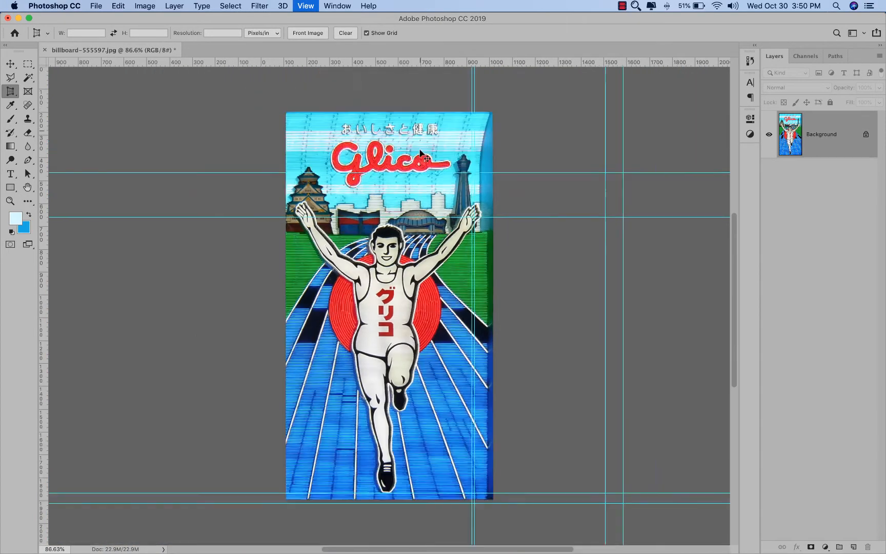
pyautogui.press('v')
pyautogui.click(223, 6)
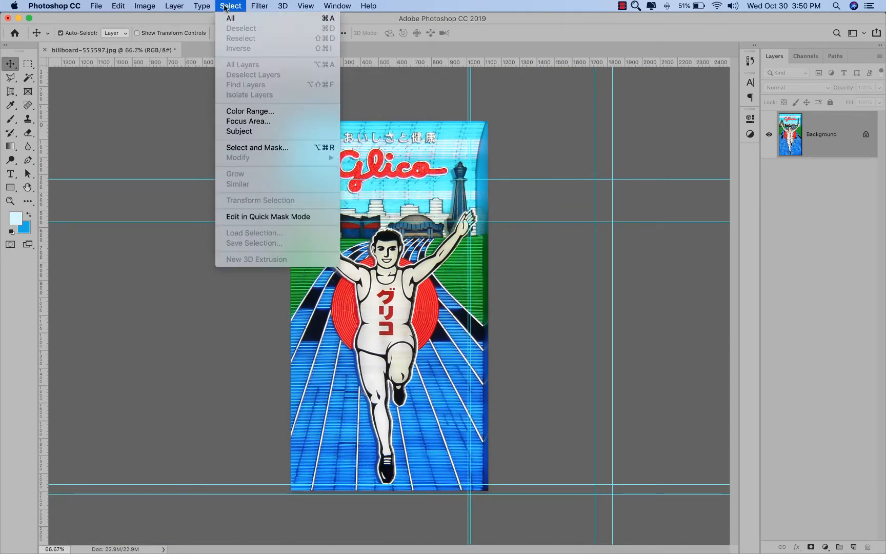
pyautogui.click(236, 18)
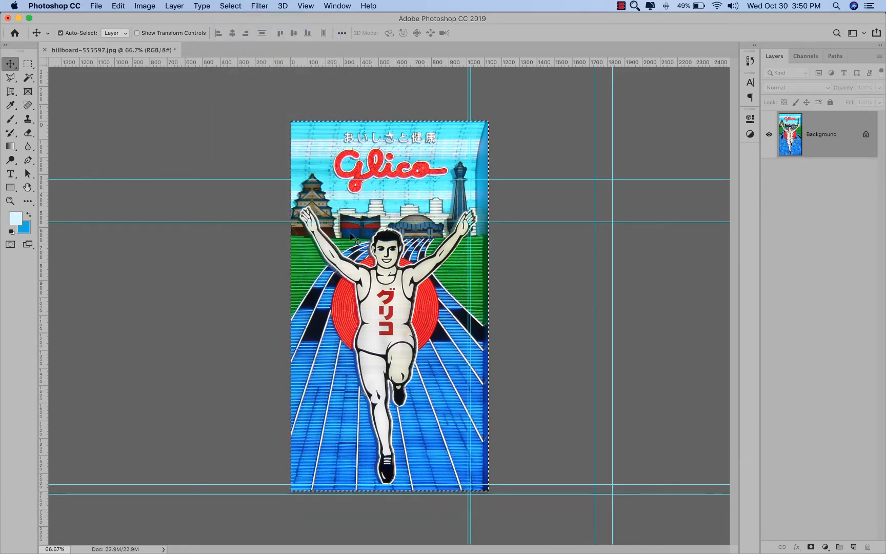
pyautogui.press('super+v')
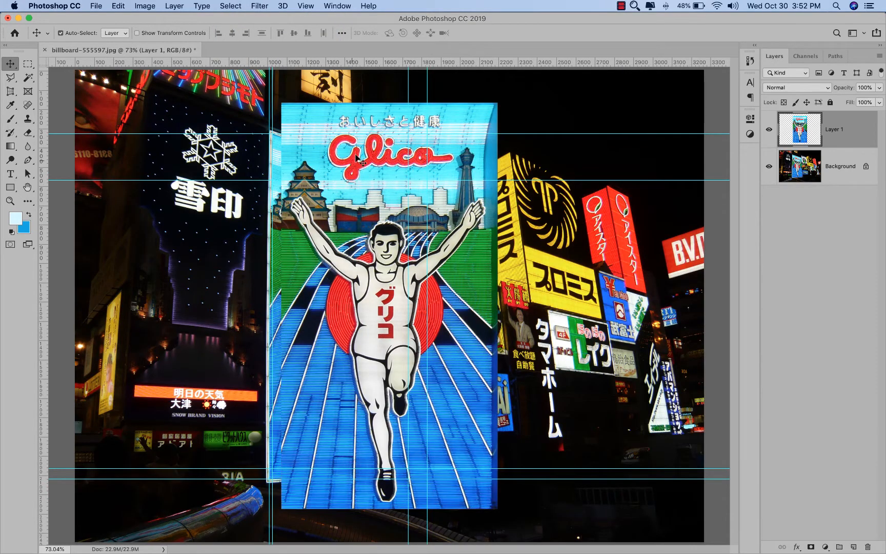
# Align Layer 1's upper-left corner with the billboard's upper-left guides and convert the layer to a smart object
pyautogui.moveTo(357, 157); pyautogui.dragTo(349, 189)
pyautogui.rightClick(827, 135)
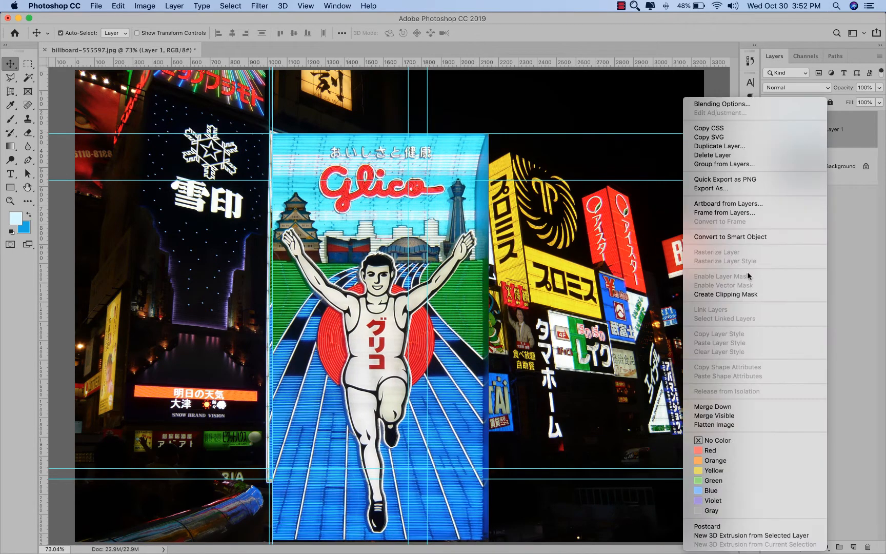
pyautogui.click(752, 239)
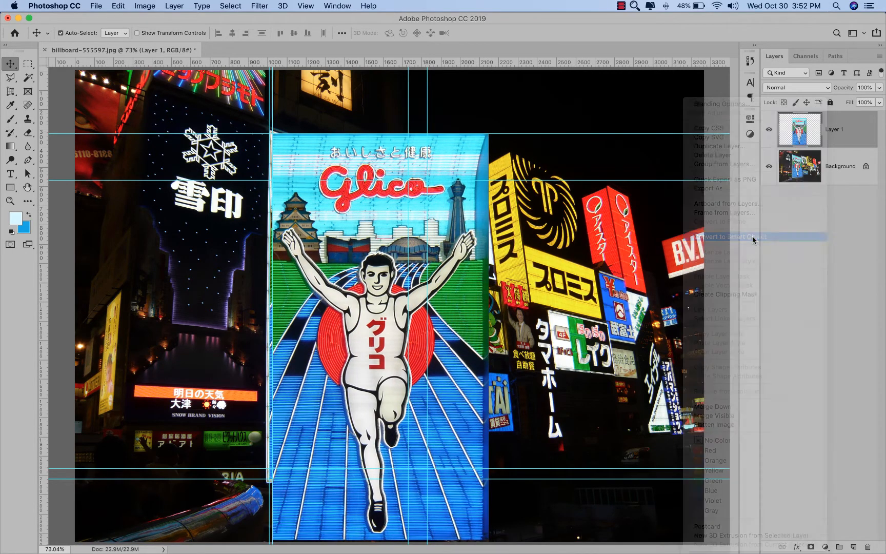
# Distort the Layer 1 smart object so its corners roughly match the billboard corners in the photo
pyautogui.click(117, 6)
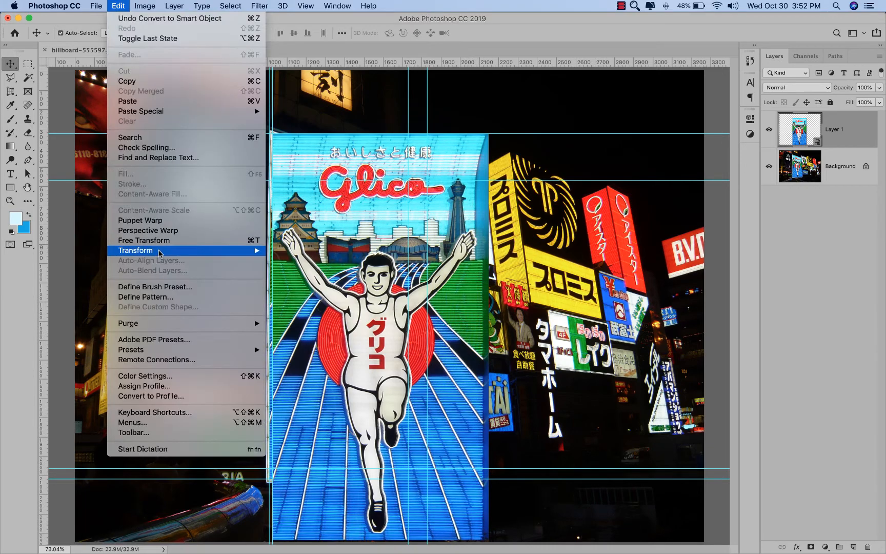
pyautogui.click(262, 235)
pyautogui.rightClick(316, 148)
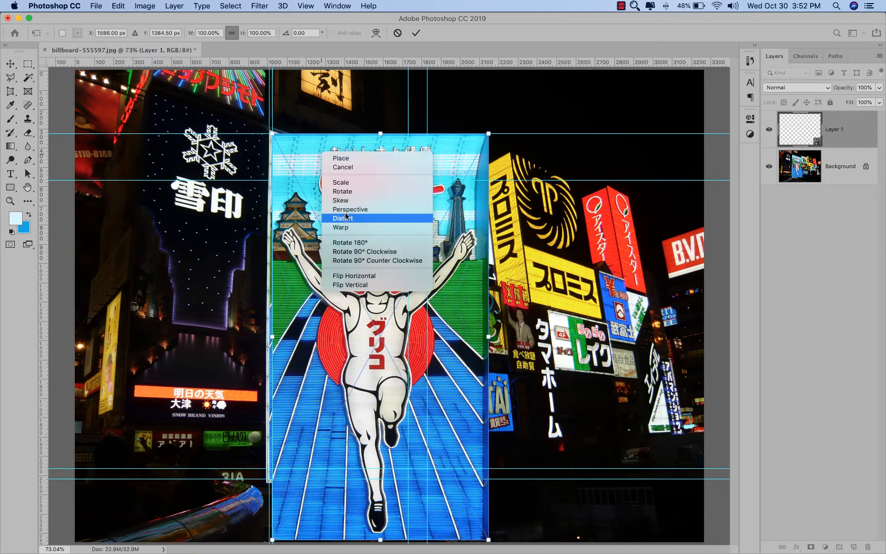
pyautogui.click(346, 215)
pyautogui.moveTo(489, 138); pyautogui.dragTo(409, 181)
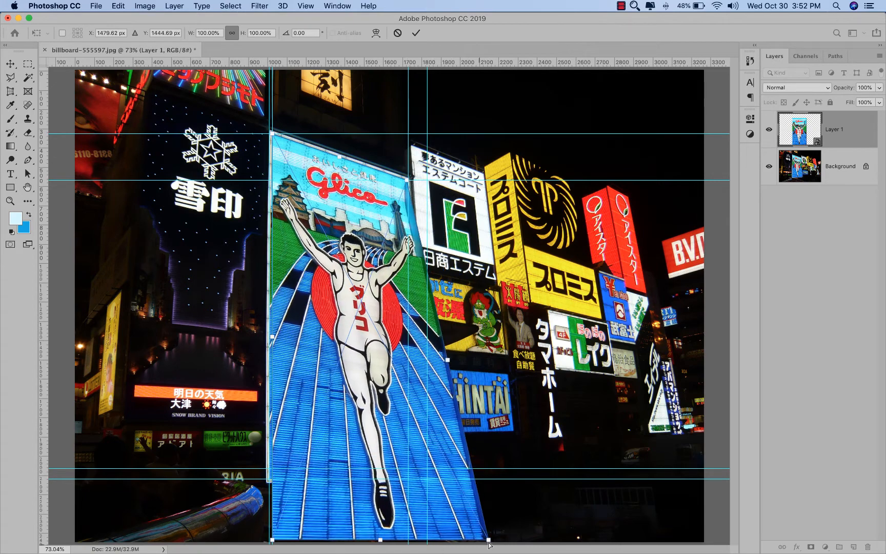
pyautogui.moveTo(488, 540); pyautogui.dragTo(426, 467)
pyautogui.moveTo(272, 539); pyautogui.dragTo(322, 498)
# Fine-tune the distorted layer's two lower corners to the inner corners of the billboard frame
pyautogui.press('super+space')
pyautogui.press('super+space')
pyautogui.moveTo(314, 349); pyautogui.dragTo(307, 344)
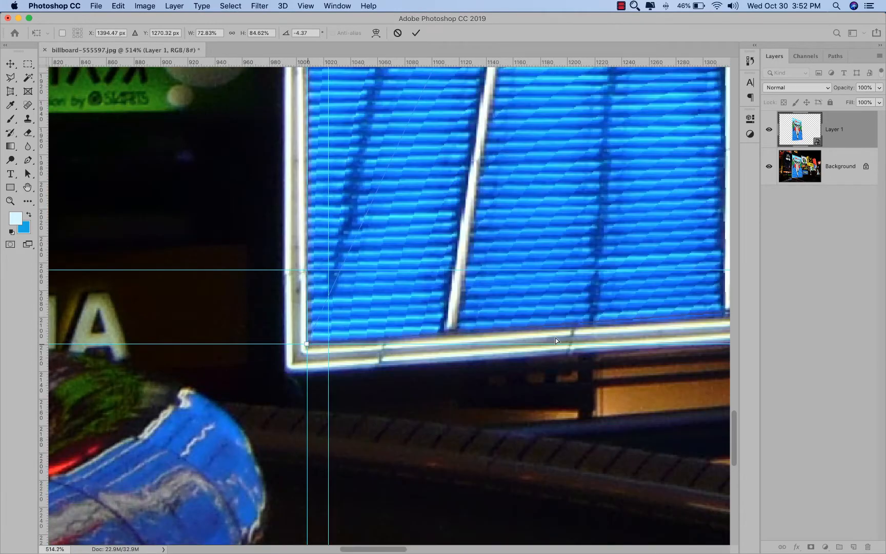
pyautogui.moveTo(543, 315); pyautogui.dragTo(72, 329)
pyautogui.moveTo(619, 206); pyautogui.dragTo(61, 267)
pyautogui.moveTo(384, 338); pyautogui.dragTo(391, 348)
# Fine-tune the distorted layer's two upper corners to the billboard frame and apply the transform
pyautogui.scroll(15, 366, 205)
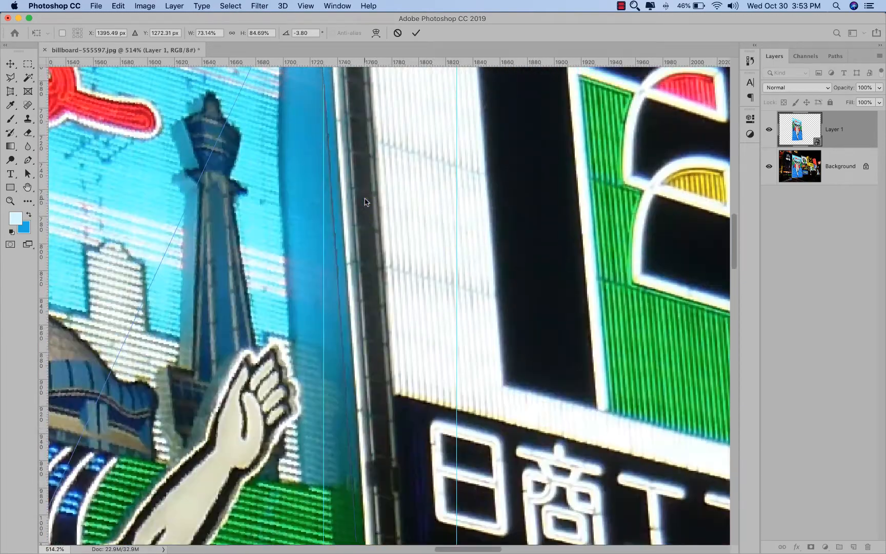
pyautogui.scroll(8, 365, 200)
pyautogui.moveTo(316, 302); pyautogui.dragTo(323, 308)
pyautogui.hscroll(-4, 323, 308)
pyautogui.hscroll(-20, 322, 311)
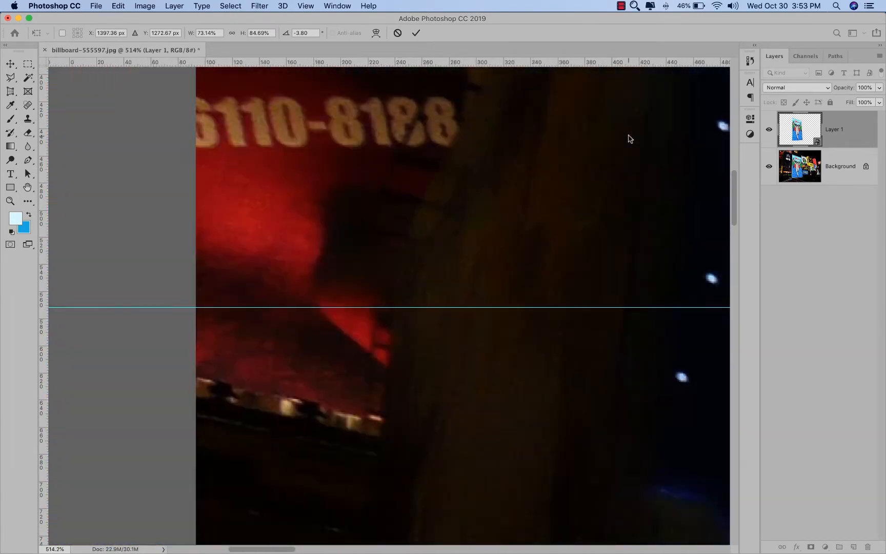
pyautogui.press('super+0')
pyautogui.press('super+space')
pyautogui.moveTo(255, 120); pyautogui.dragTo(294, 147)
pyautogui.press('super+0')
pyautogui.press('Return')
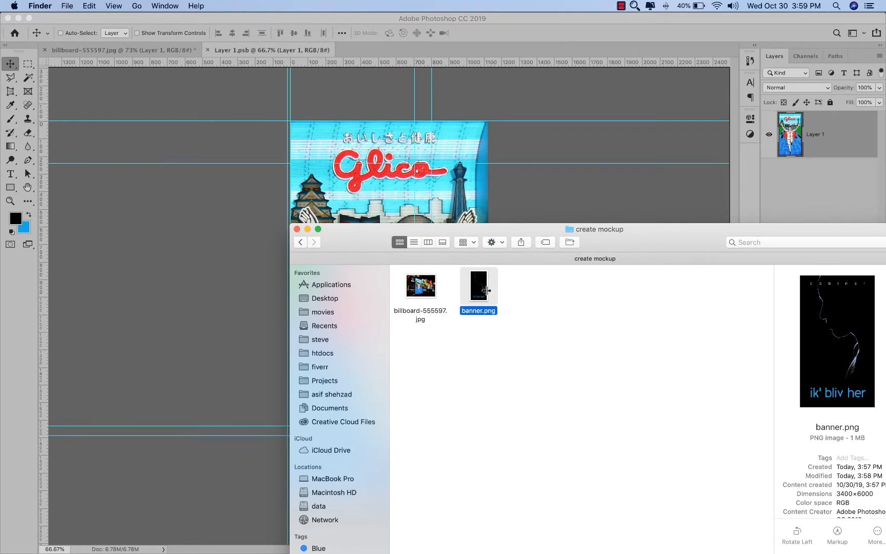
# Place banner.png in Layer 1.psb and scale it to about 36.2% so it covers the whole canvas
pyautogui.moveTo(439, 193); pyautogui.dragTo(439, 191)
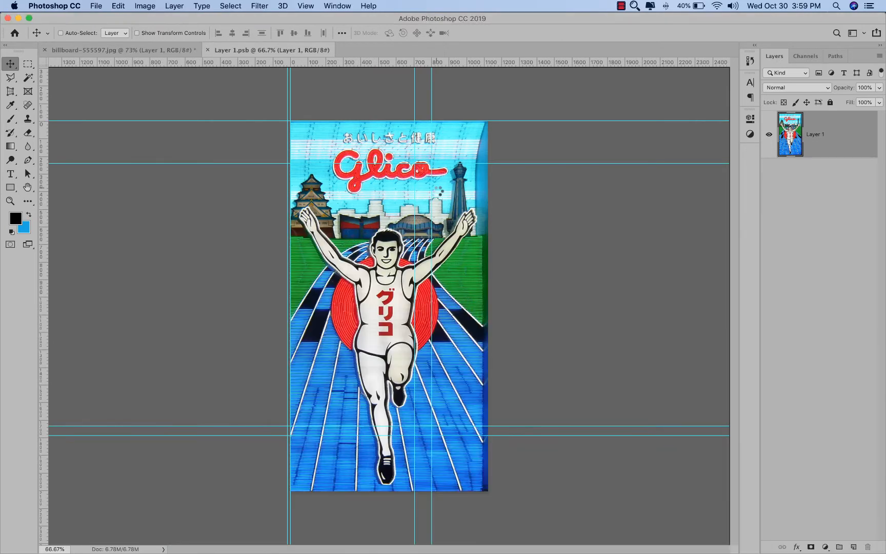
pyautogui.moveTo(489, 130); pyautogui.dragTo(500, 116)
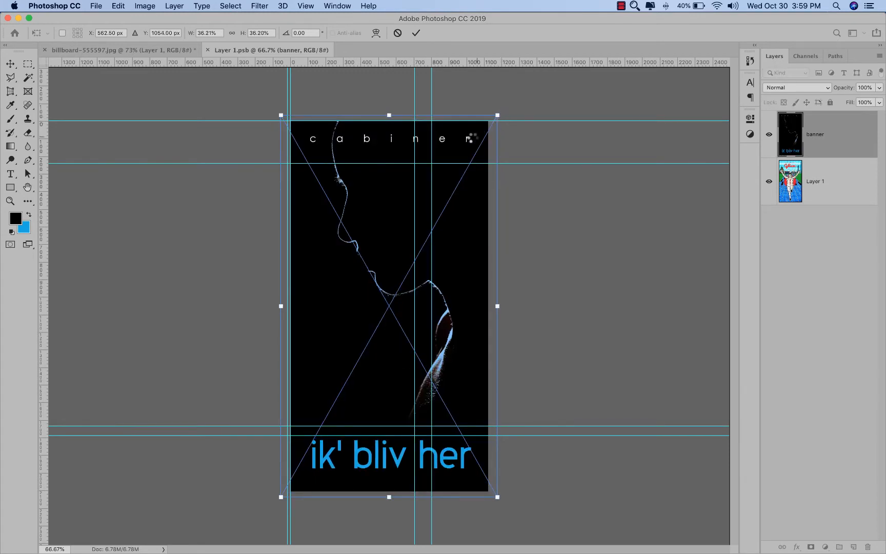
# Save and close Layer 1.psb to update the billboard in the photo
pyautogui.click(97, 6)
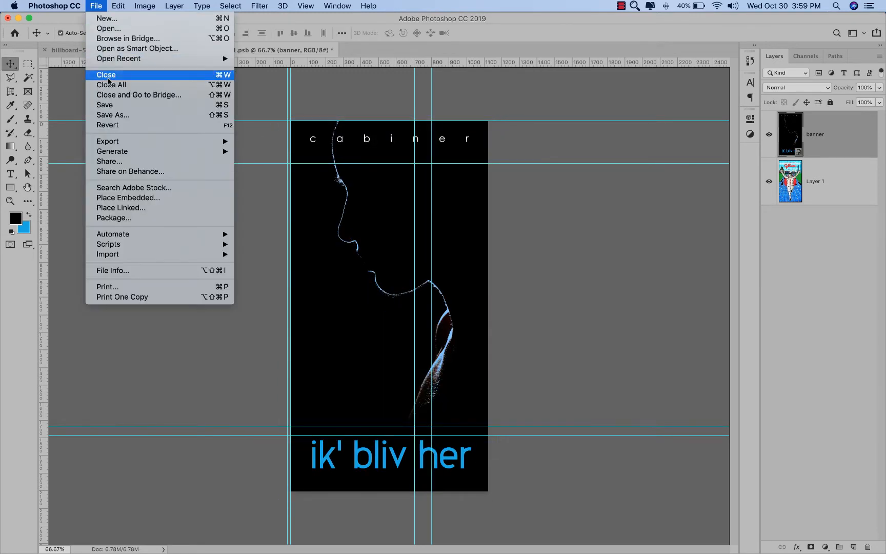
pyautogui.click(113, 105)
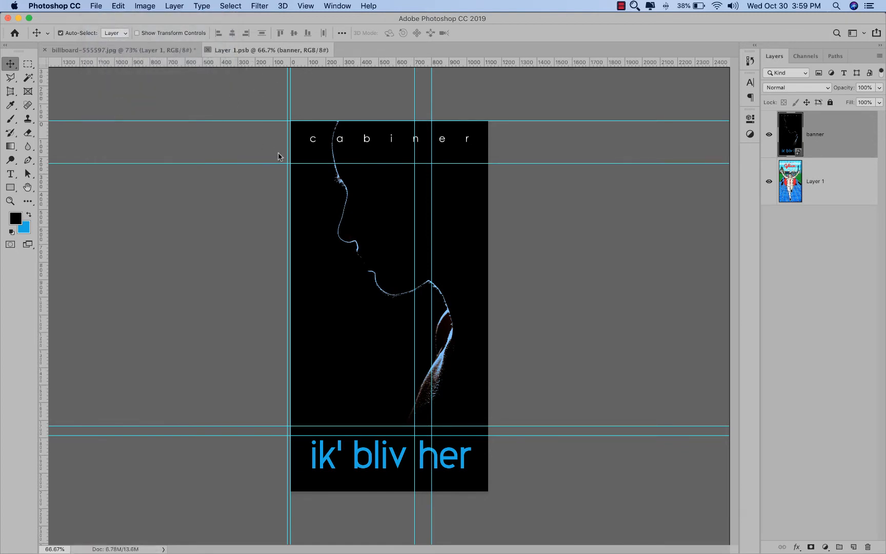
pyautogui.press('super+w')
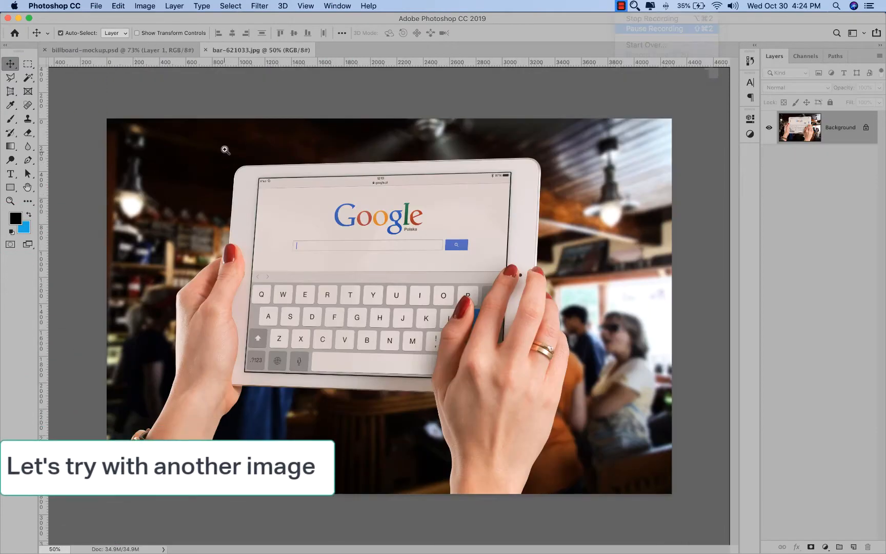
# In bar-621033.jpg, add guides at the tablet screen's upper-left inner corner, the horizontal one at about Y 456.2 px
pyautogui.click(337, 220)
pyautogui.moveTo(159, 85); pyautogui.dragTo(274, 162)
pyautogui.press('v')
pyautogui.moveTo(44, 256); pyautogui.dragTo(228, 234)
pyautogui.press('z')
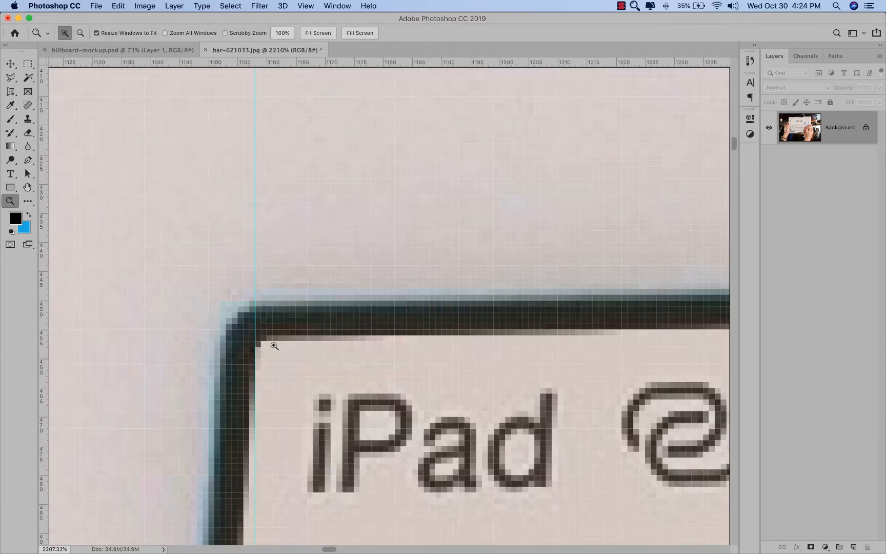
pyautogui.press('v')
pyautogui.moveTo(323, 64); pyautogui.dragTo(295, 337)
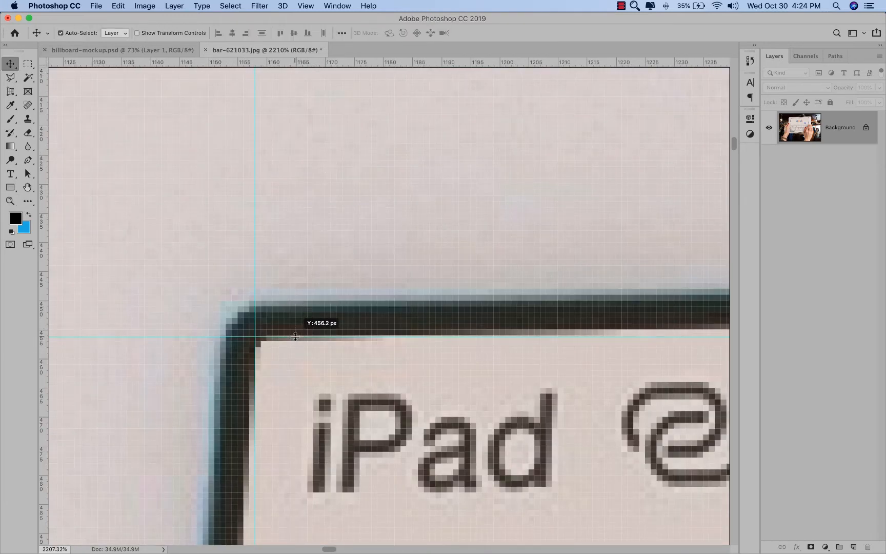
# Add a vertical and a horizontal guide at the tablet screen's upper-right inner corner
pyautogui.press('super+minus')
pyautogui.press('super+0')
pyautogui.press('z')
pyautogui.click(528, 256)
pyautogui.click(528, 256)
pyautogui.press('v')
pyautogui.moveTo(44, 256); pyautogui.dragTo(405, 130)
pyautogui.moveTo(406, 62); pyautogui.dragTo(462, 286)
# Add a vertical and a horizontal guide at the tablet screen's lower-left inner corner
pyautogui.press('super+0')
pyautogui.press('z')
pyautogui.click(277, 313)
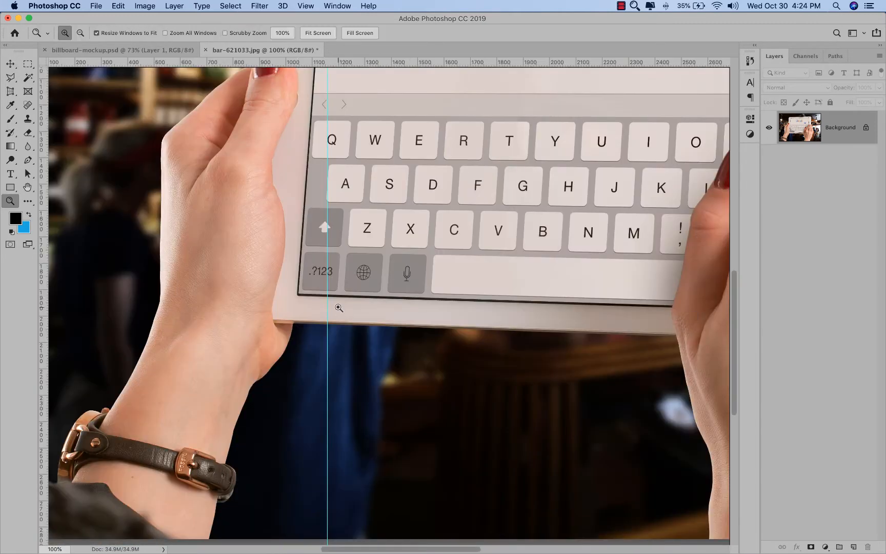
pyautogui.press('v')
pyautogui.moveTo(44, 342); pyautogui.dragTo(229, 359)
pyautogui.moveTo(257, 62); pyautogui.dragTo(276, 377)
# Add a vertical guide where the tablet screen's right edge disappears behind the fingers
pyautogui.press('super+1')
pyautogui.press('z')
pyautogui.moveTo(519, 317); pyautogui.dragTo(517, 318)
pyautogui.press('v')
pyautogui.moveTo(45, 328); pyautogui.dragTo(423, 354)
pyautogui.scroll(-10, 436, 388)
pyautogui.press('super+1')
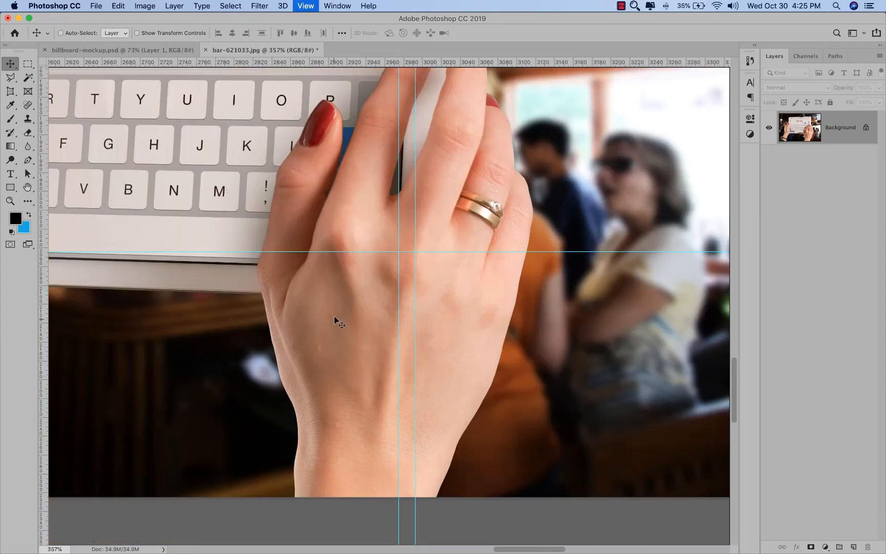
pyautogui.press('z')
pyautogui.moveTo(135, 211); pyautogui.dragTo(488, 301)
pyautogui.press('super+0')
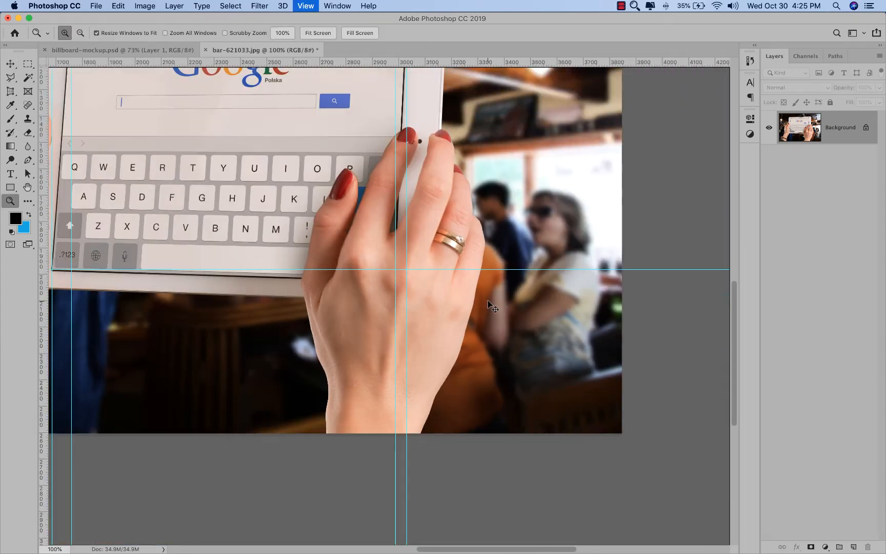
pyautogui.scroll(2, 238, 185)
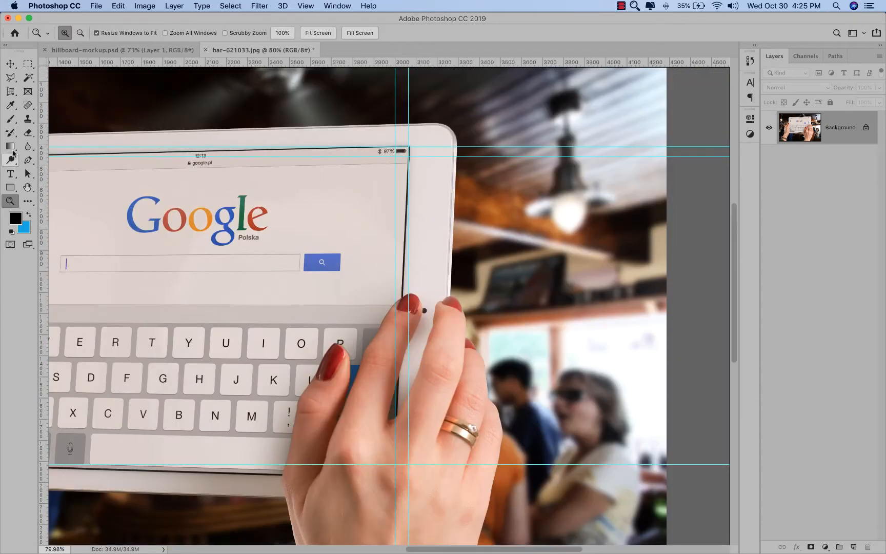
# Draw a thin black vertical rectangle about 8 by 1582 px and place it at the tablet screen's upper-right inner corner
pyautogui.moveTo(10, 188); pyautogui.dragTo(46, 187)
pyautogui.moveTo(439, 461); pyautogui.dragTo(427, 480)
pyautogui.press('z')
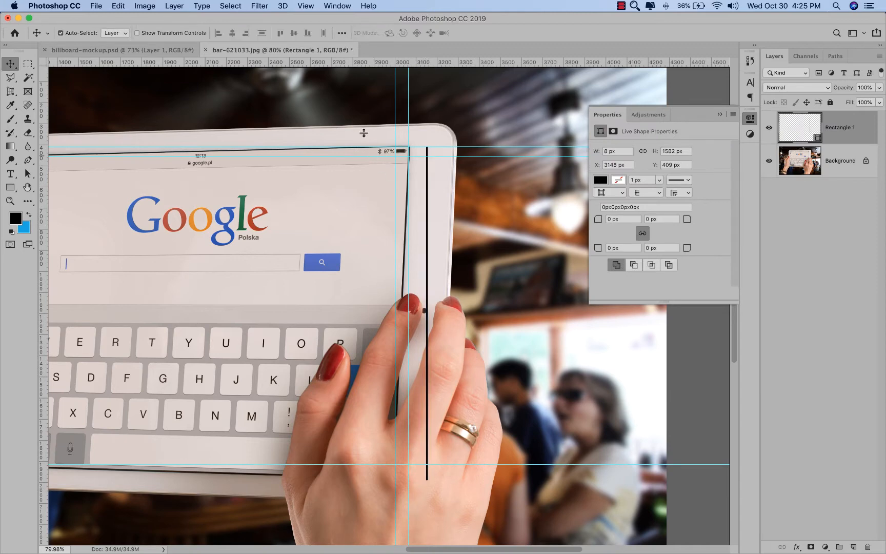
pyautogui.moveTo(365, 134); pyautogui.dragTo(468, 183)
pyautogui.press('v')
pyautogui.moveTo(460, 249); pyautogui.dragTo(328, 251)
pyautogui.press('super+1')
pyautogui.scroll(-5, 345, 382)
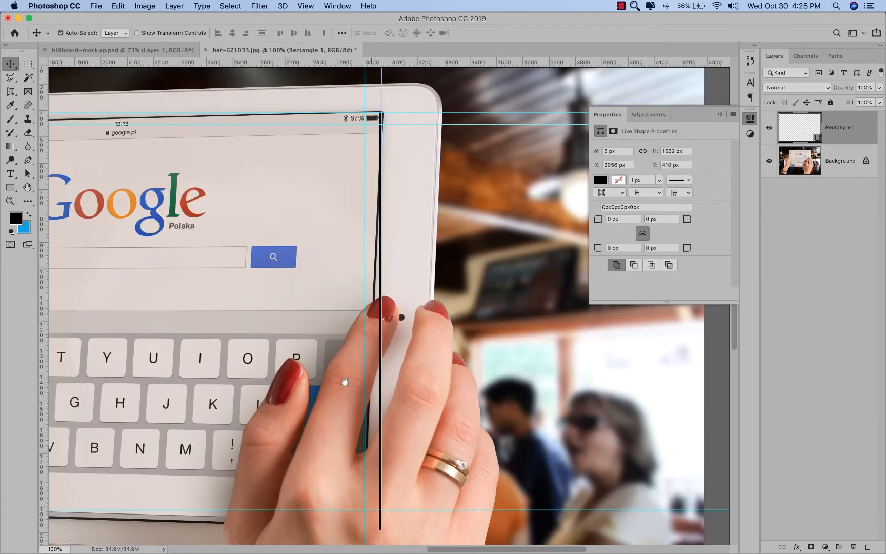
# Stretch the thin black rectangle downward so it extends well past the tablet screen's lower edge
pyautogui.scroll(-3, 250, 263)
pyautogui.scroll(5, 443, 411)
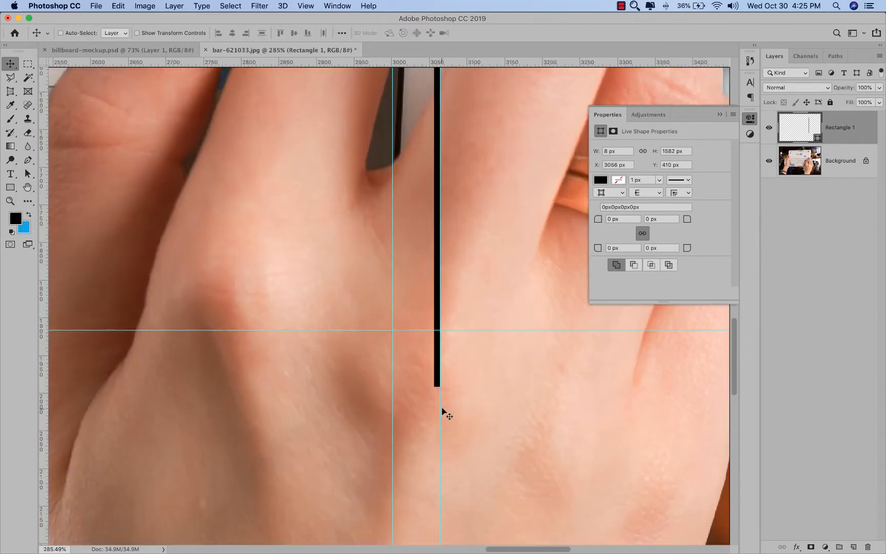
pyautogui.press('super+t')
pyautogui.press('super+minus')
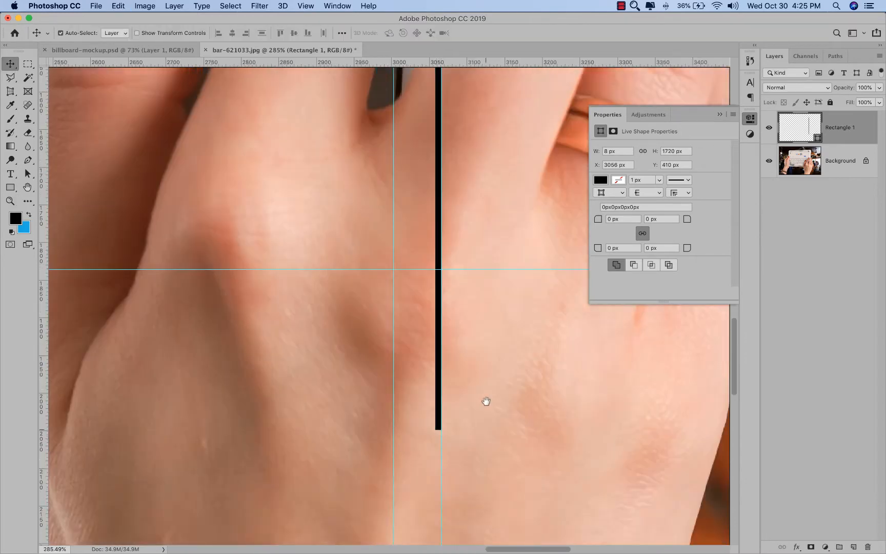
pyautogui.press('super+z')
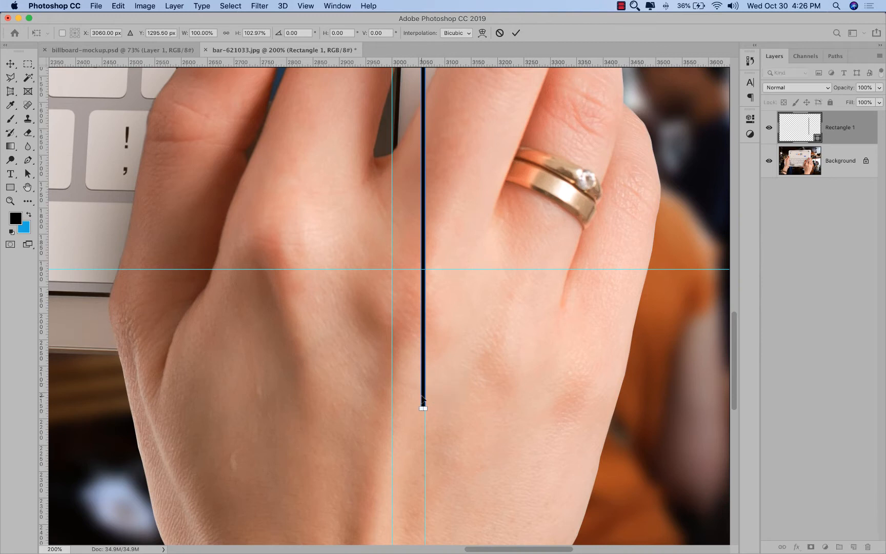
pyautogui.press('Return')
# Skew the thin black rectangle to follow the tablet screen's right edge, and convert the live shape to a regular path
pyautogui.press('super+t')
pyautogui.rightClick(422, 399)
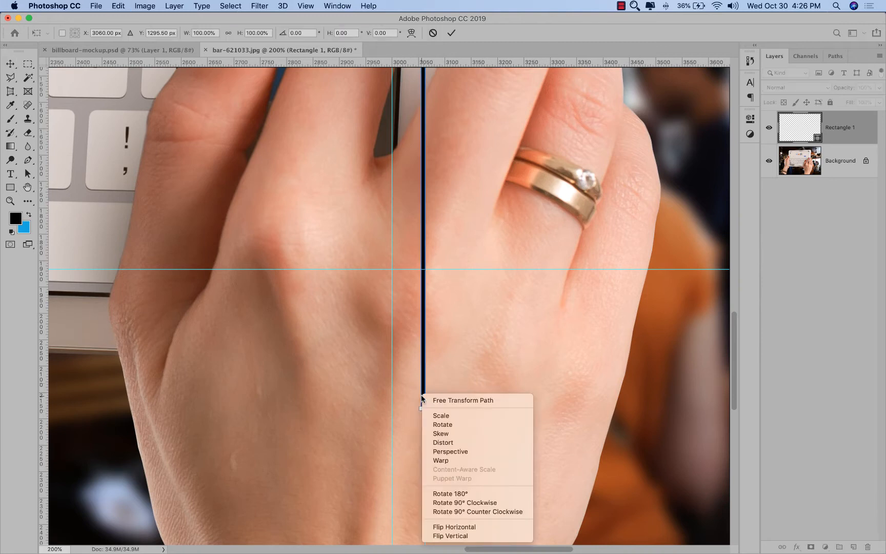
pyautogui.click(452, 434)
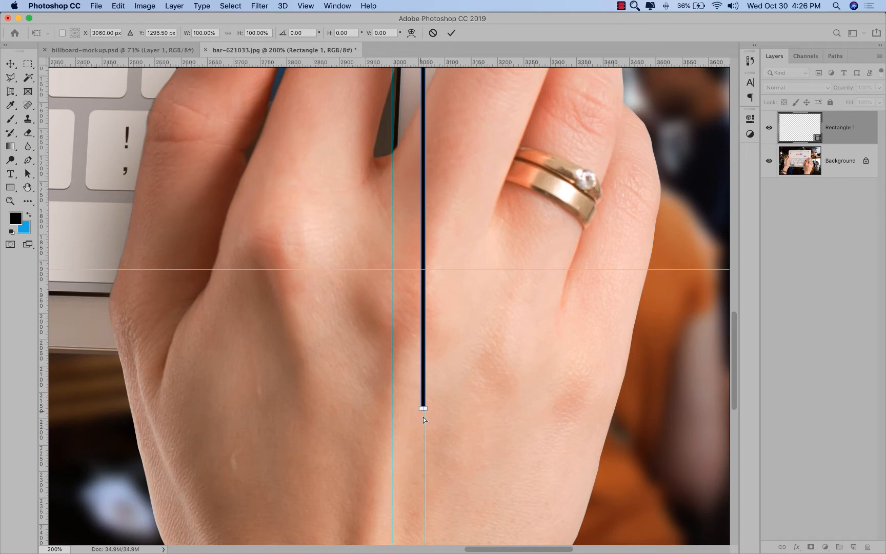
pyautogui.press('super+plus')
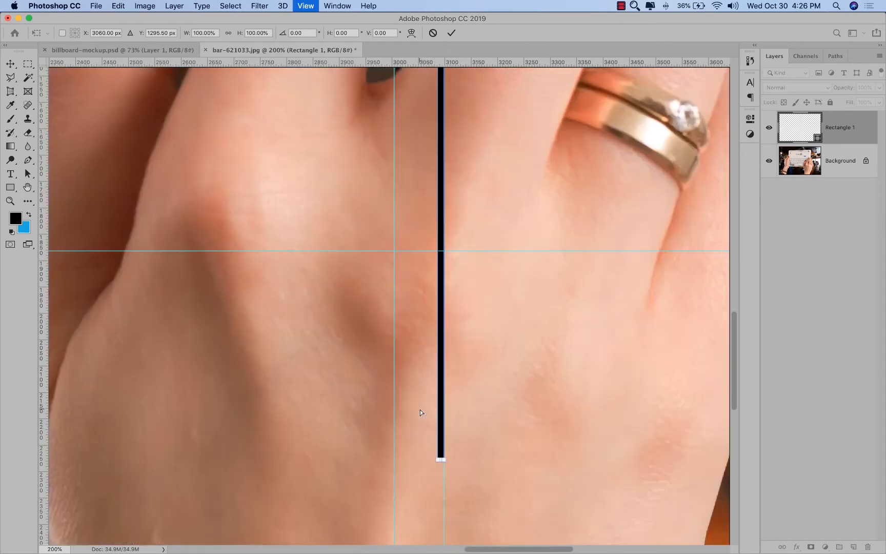
pyautogui.moveTo(422, 411); pyautogui.dragTo(451, 307)
pyautogui.press('super+minus')
pyautogui.press('super+minus')
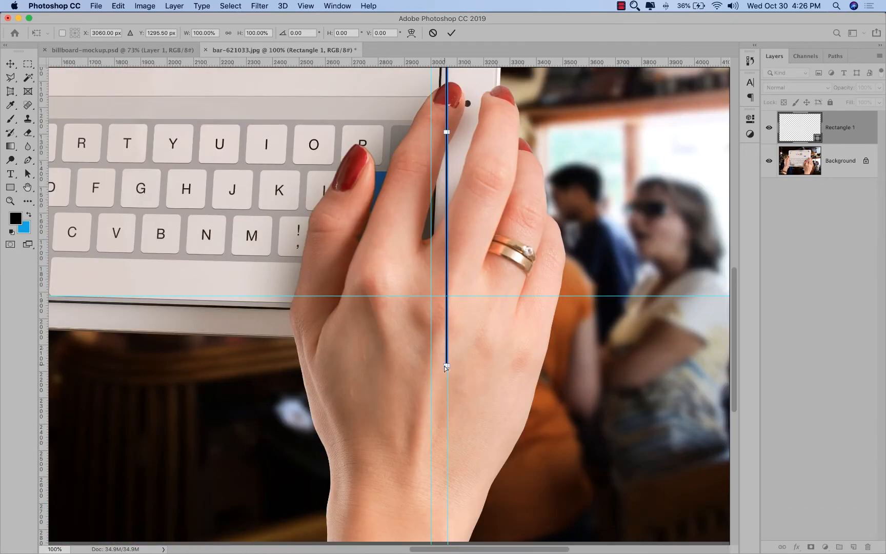
pyautogui.moveTo(446, 367); pyautogui.dragTo(431, 342)
pyautogui.press('Return')
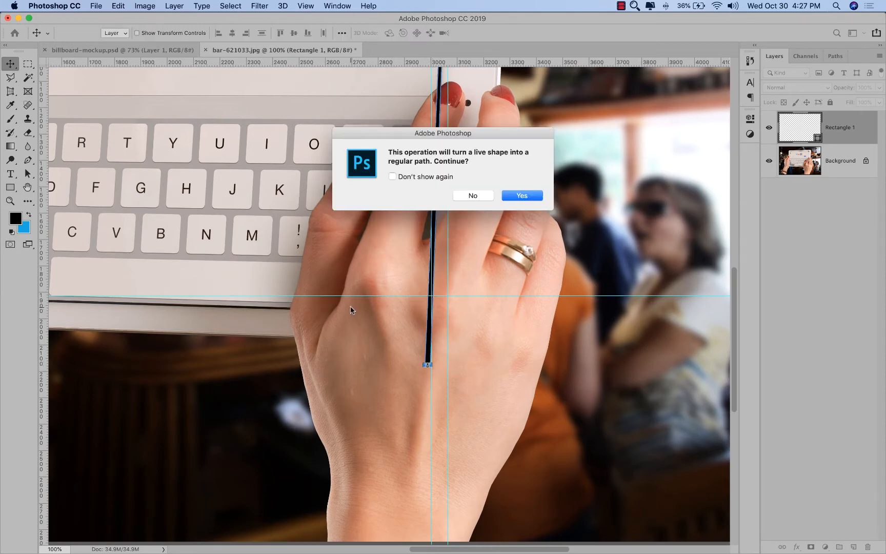
pyautogui.press('Return')
# Hide the guides, duplicate the thin black rectangle, and rotate the copy to run along the tablet screen's lower edge
pyautogui.press('super+0')
pyautogui.press('super+semicolon')
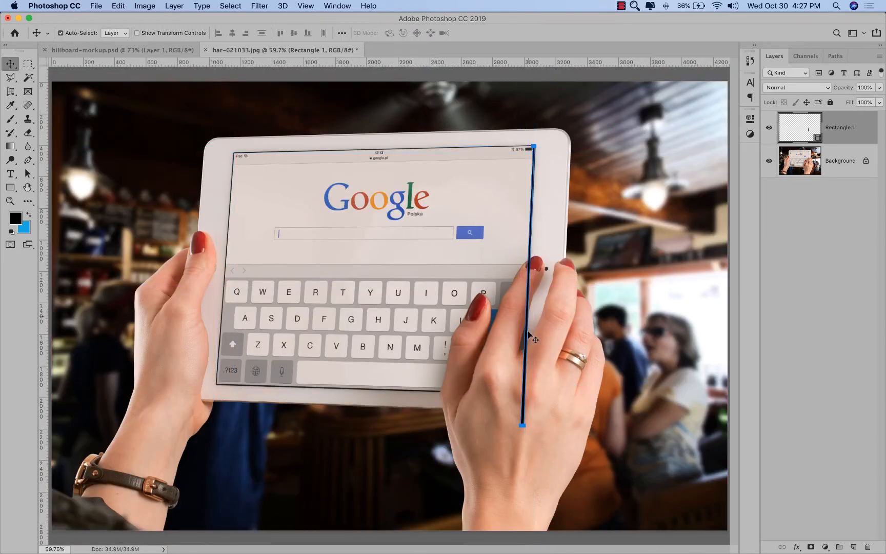
pyautogui.moveTo(528, 333); pyautogui.dragTo(405, 361)
pyautogui.press('super+t')
pyautogui.moveTo(411, 163); pyautogui.dragTo(219, 311)
pyautogui.press('Return')
# Show the guides and move the rotated copy along the lower edge to the tablet screen's lower-left inner corner
pyautogui.press('super+semicolon')
pyautogui.press('z')
pyautogui.moveTo(158, 275); pyautogui.dragTo(600, 425)
pyautogui.press('v')
pyautogui.moveTo(276, 244); pyautogui.dragTo(208, 361)
pyautogui.press('z')
pyautogui.moveTo(269, 382); pyautogui.dragTo(107, 326)
pyautogui.press('v')
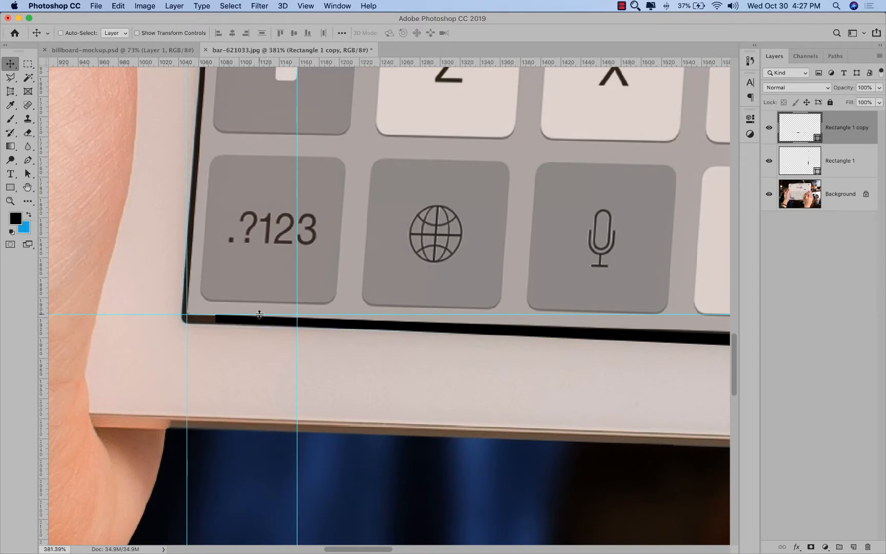
pyautogui.moveTo(259, 312); pyautogui.dragTo(219, 341)
# Nudge the copied rectangle onto the screen's lower-left corner and fill it with the blue background color
pyautogui.press('z')
pyautogui.press('v')
pyautogui.press('Down')
pyautogui.press('Down')
pyautogui.press('Left')
pyautogui.press('super+1')
pyautogui.hscroll(10, 332, 260)
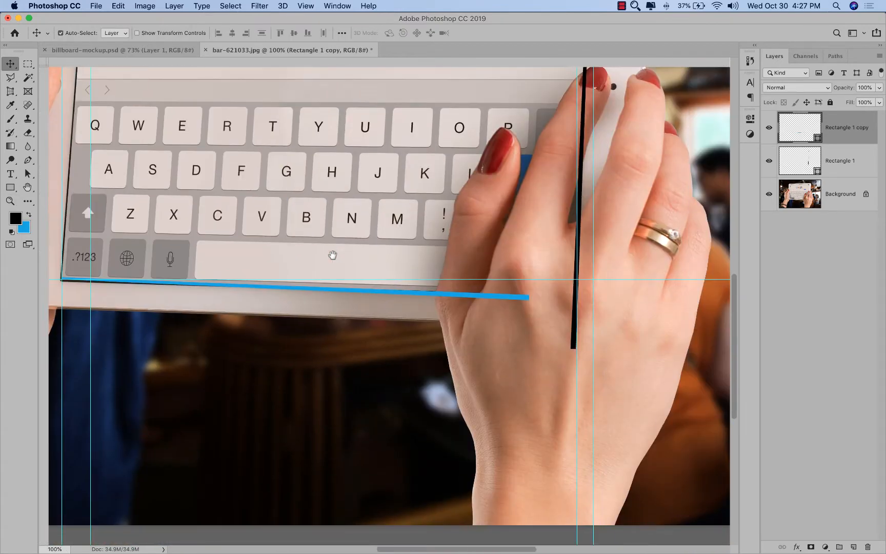
# Lengthen the blue rectangle across the black one and skew it to match the tablet screen's lower edge
pyautogui.press('super+t')
pyautogui.moveTo(531, 289); pyautogui.dragTo(603, 288)
pyautogui.press('Return')
pyautogui.press('super+t')
pyautogui.rightClick(557, 294)
pyautogui.click(614, 333)
pyautogui.press('Return')
# Shift the inner right vertical guide onto the crossing of the blue and black rectangles, and add a horizontal guide there
pyautogui.press('z')
pyautogui.moveTo(451, 170); pyautogui.dragTo(617, 339)
pyautogui.press('v')
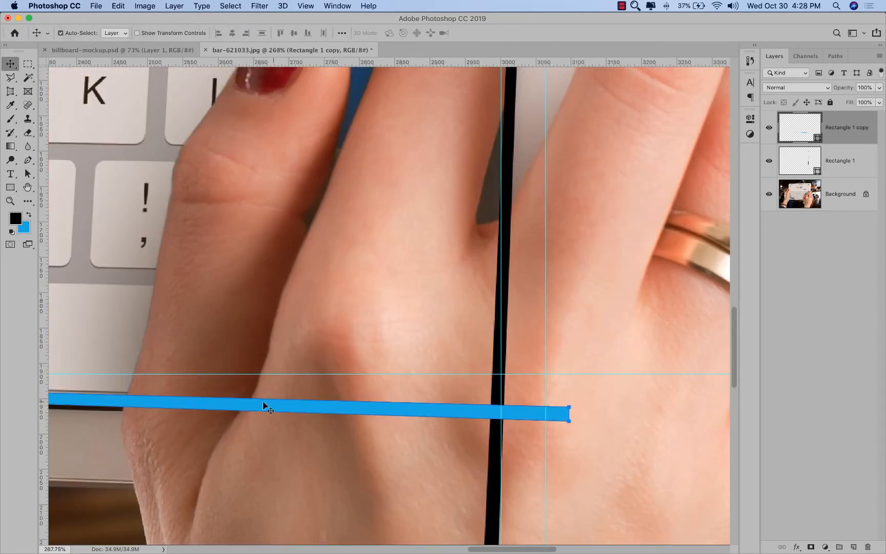
pyautogui.moveTo(503, 439); pyautogui.dragTo(505, 435)
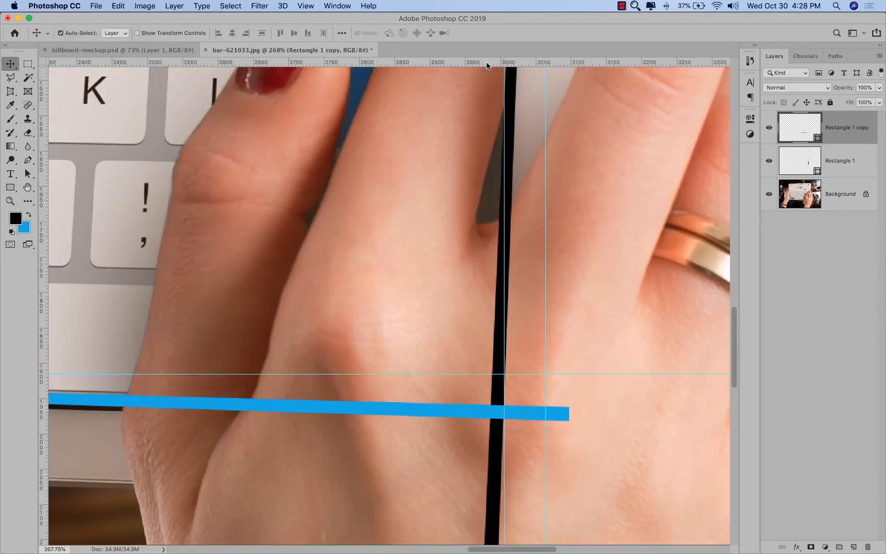
pyautogui.moveTo(486, 65); pyautogui.dragTo(512, 421)
pyautogui.click(484, 397)
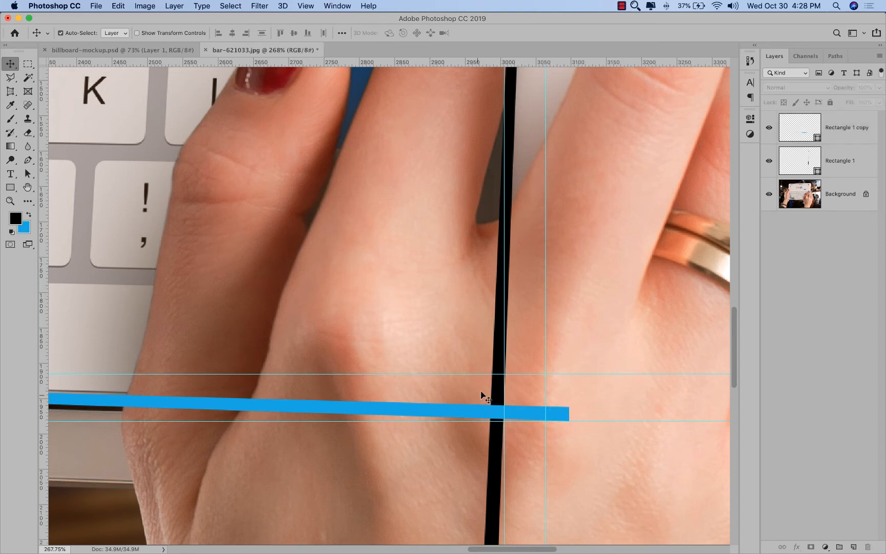
# Fine-tune the horizontal guide at the crossing of the blue and black rectangles
pyautogui.press('z')
pyautogui.moveTo(434, 356); pyautogui.dragTo(550, 437)
pyautogui.press('v')
pyautogui.moveTo(431, 451); pyautogui.dragTo(432, 439)
pyautogui.press('super+1')
pyautogui.press('super+0')
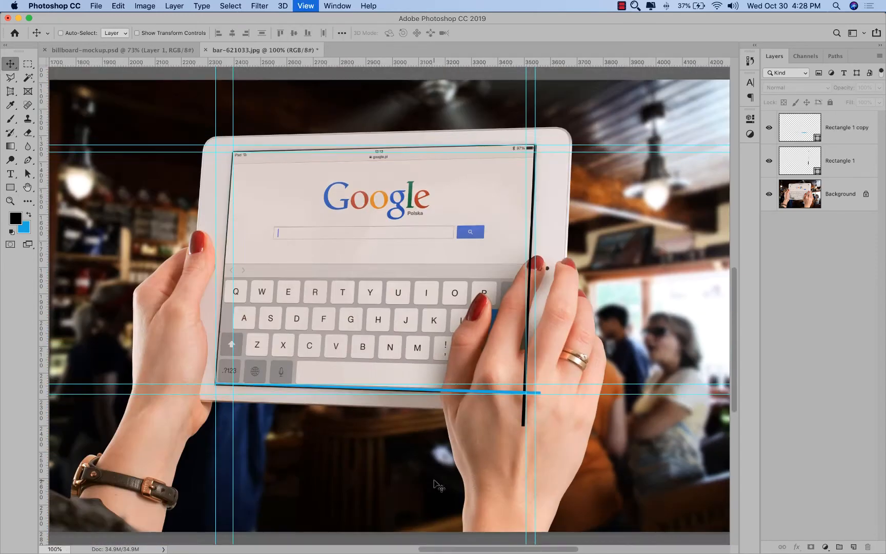
# Delete the Rectangle 1 and Rectangle 1 copy layers
pyautogui.click(852, 161)
pyautogui.keyDown('super'); pyautogui.click(852, 128); pyautogui.keyUp('super')
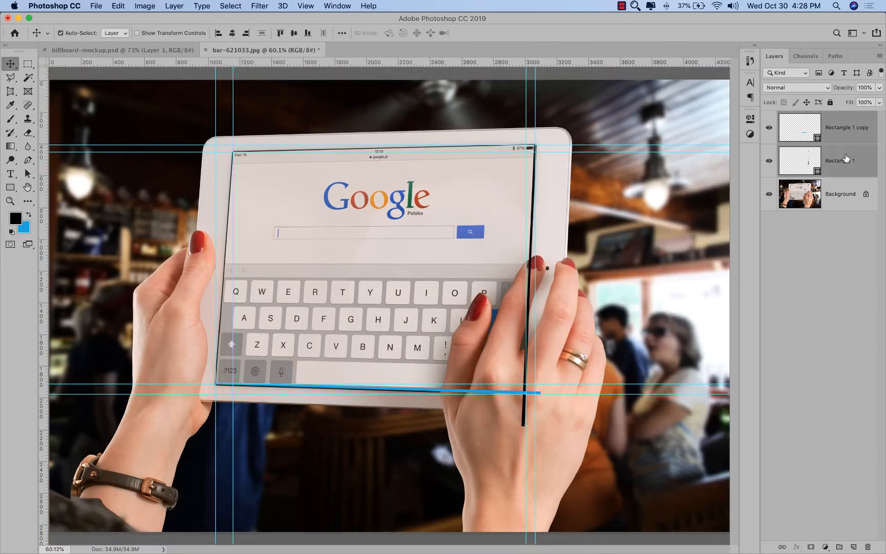
pyautogui.press('Delete')
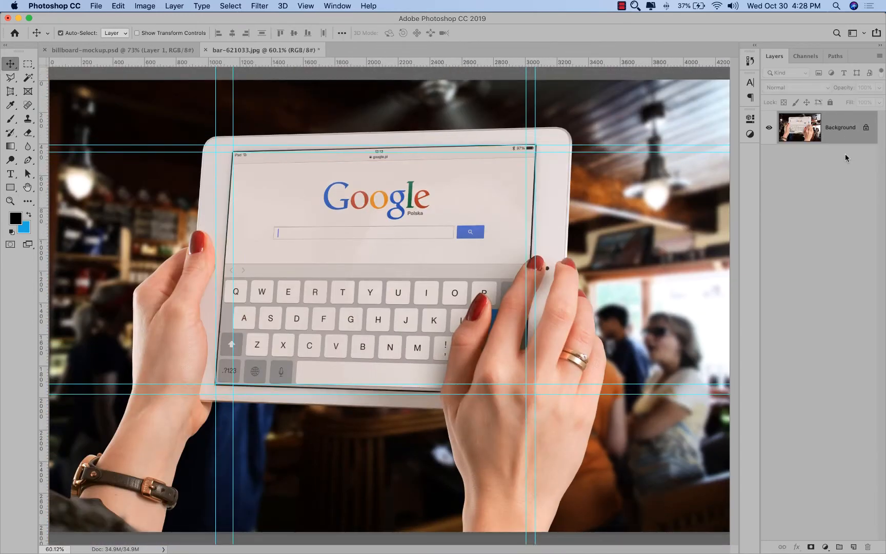
# Perspective-crop the photo to the tablet screen, using the guide intersections as its four corners
pyautogui.click(13, 93)
pyautogui.press('super+equal')
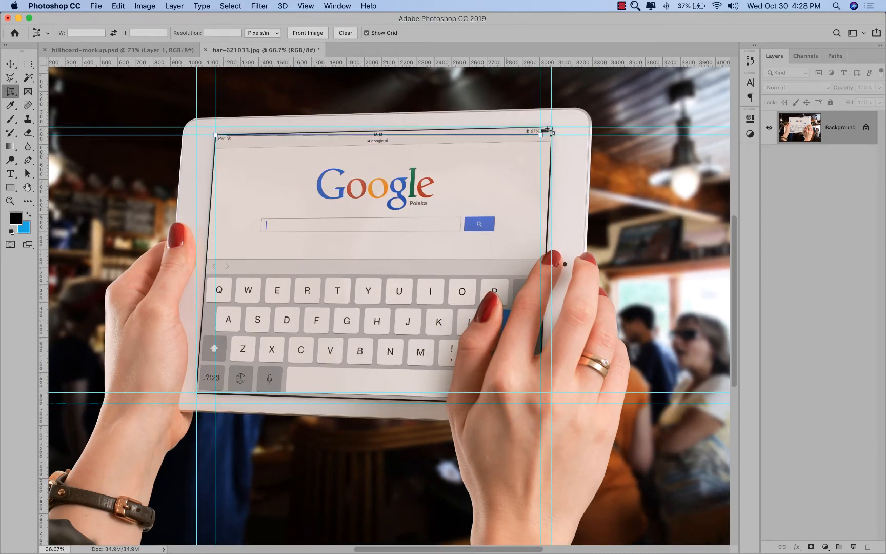
pyautogui.click(551, 127)
pyautogui.click(551, 403)
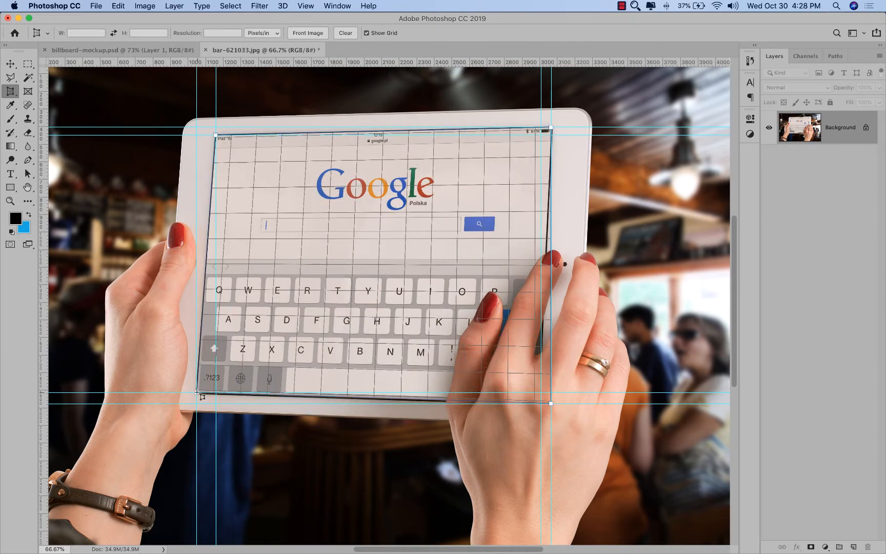
pyautogui.click(197, 393)
pyautogui.press('Return')
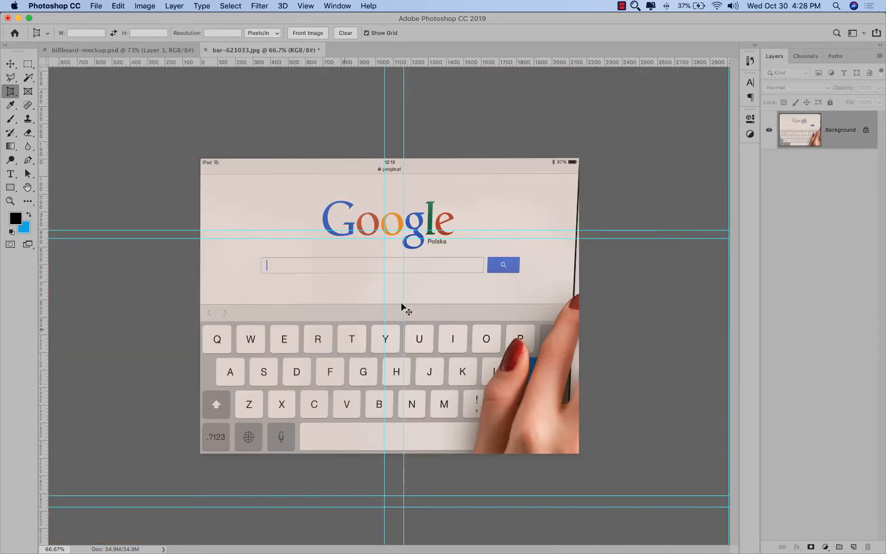
# Copy the whole flattened tablet screen, undo the crop, and paste the copy as a new layer over the original photo
pyautogui.press('v')
pyautogui.press('super+a')
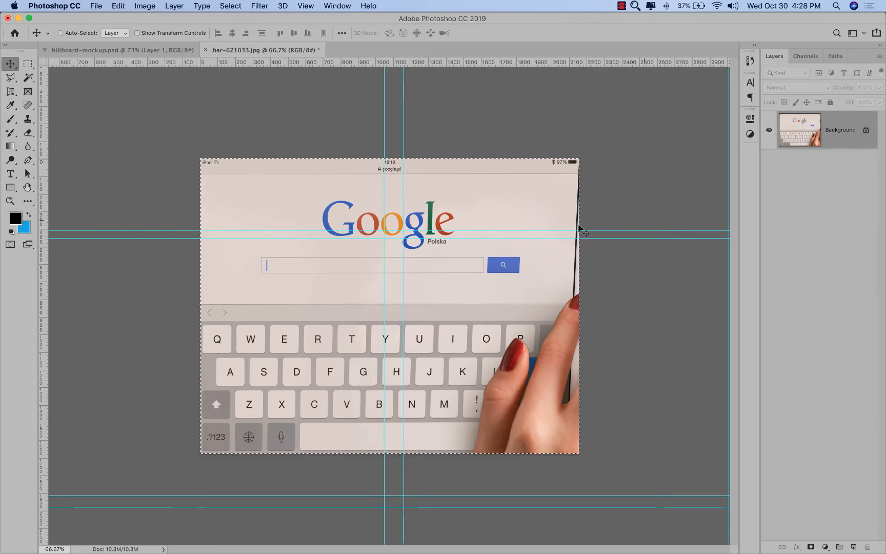
pyautogui.press('super')
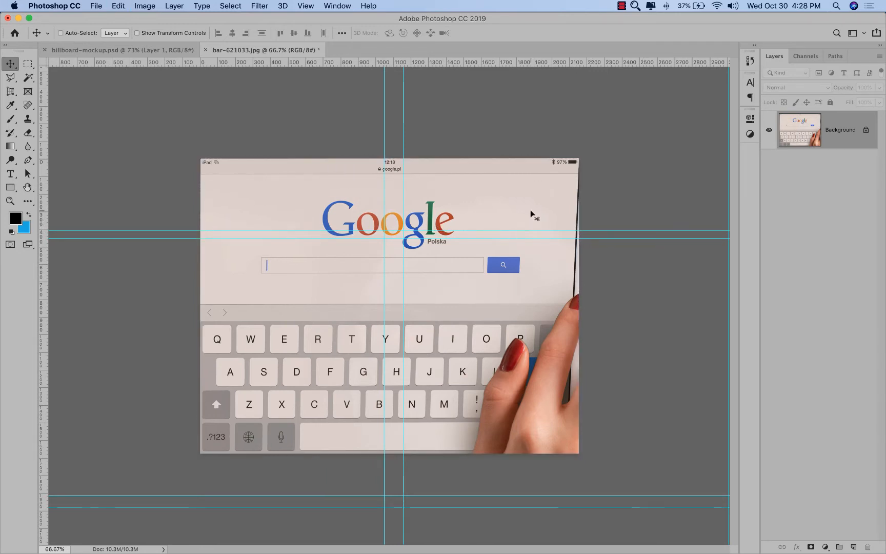
pyautogui.press('super+z')
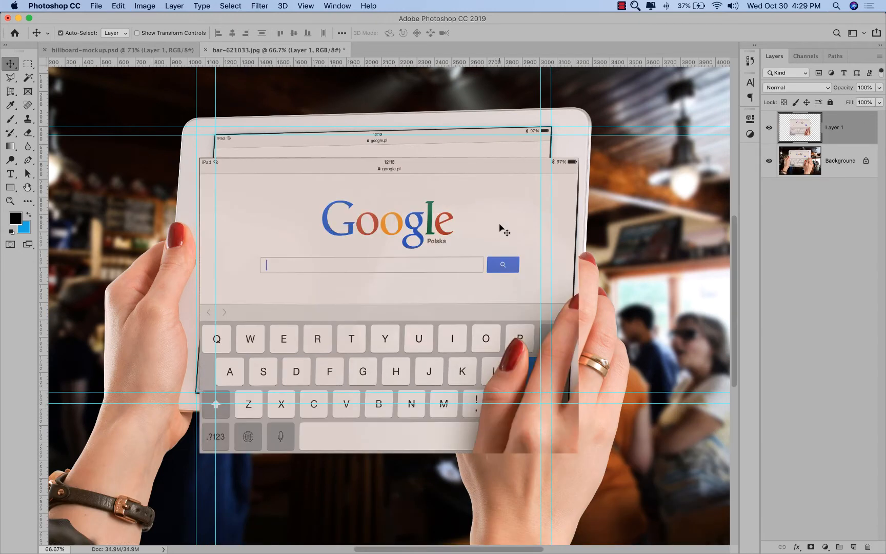
pyautogui.press('super')
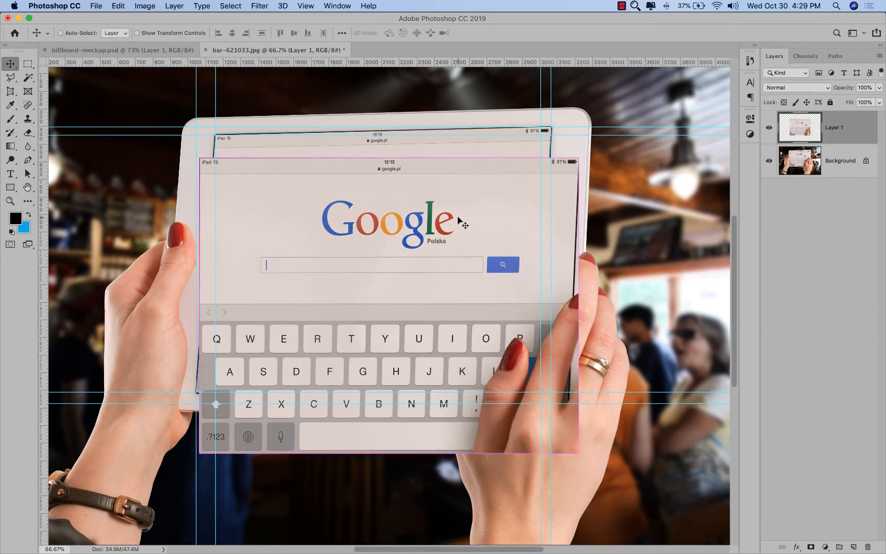
# Lock Layer 1's transparent pixels and fill the pasted screen with black
pyautogui.press('super+semicolon')
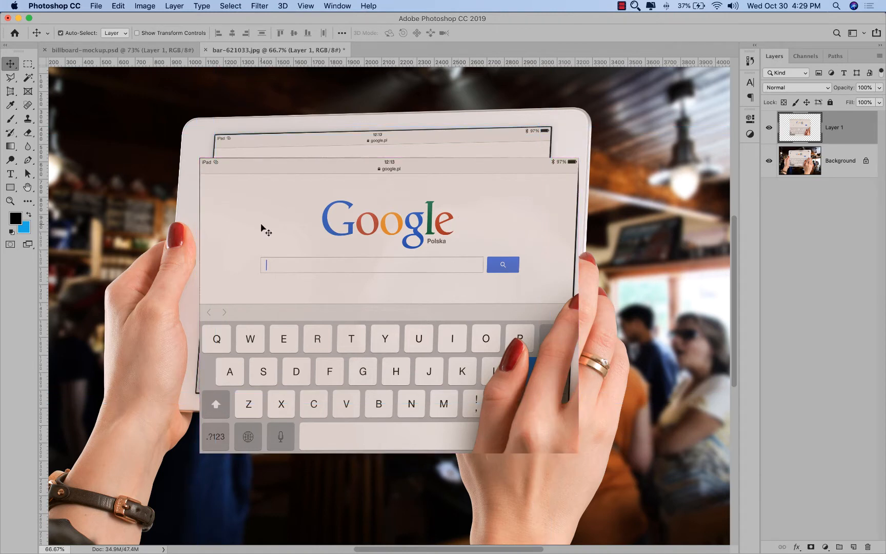
pyautogui.click(784, 102)
pyautogui.hotkey('alt', 'BackSpace')
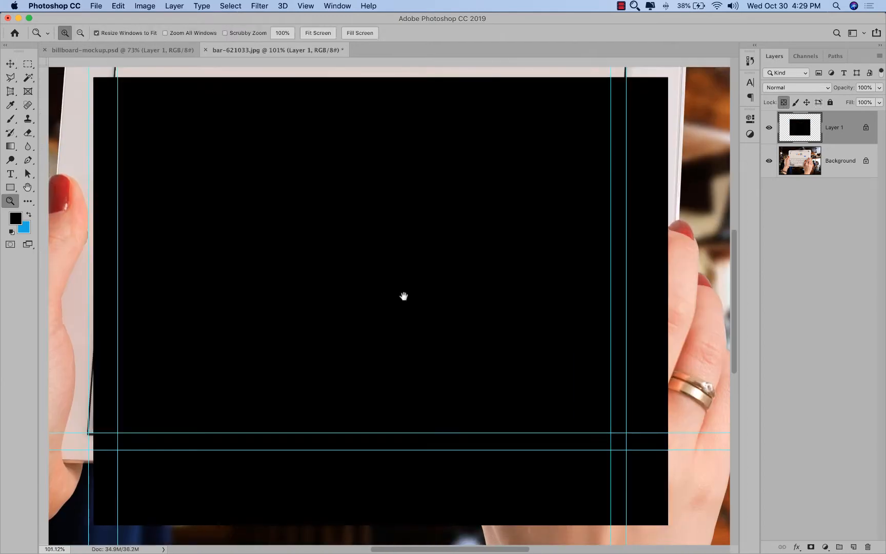
# Draw a red rectangle shape with no stroke that exactly covers the black area of Layer 1
pyautogui.moveTo(403, 297); pyautogui.dragTo(403, 301)
pyautogui.press('u')
pyautogui.click(117, 33)
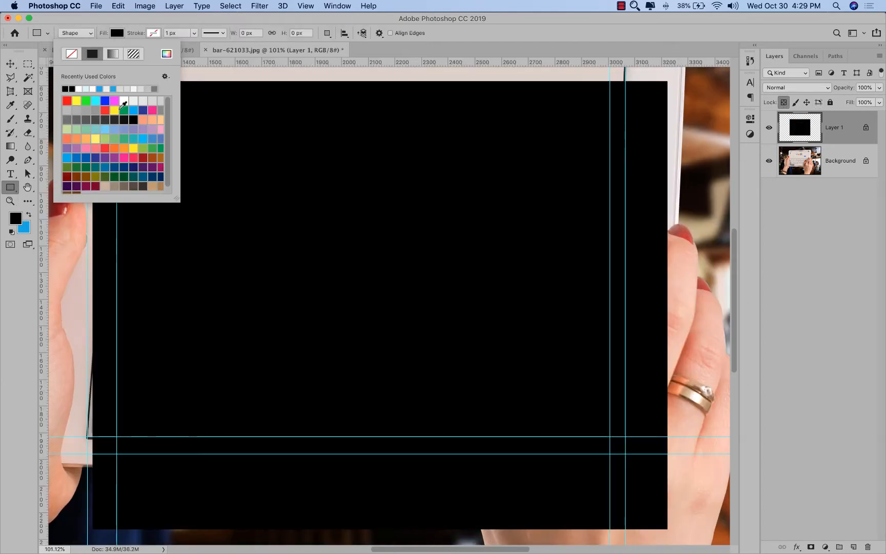
pyautogui.click(104, 110)
pyautogui.moveTo(93, 80); pyautogui.dragTo(667, 528)
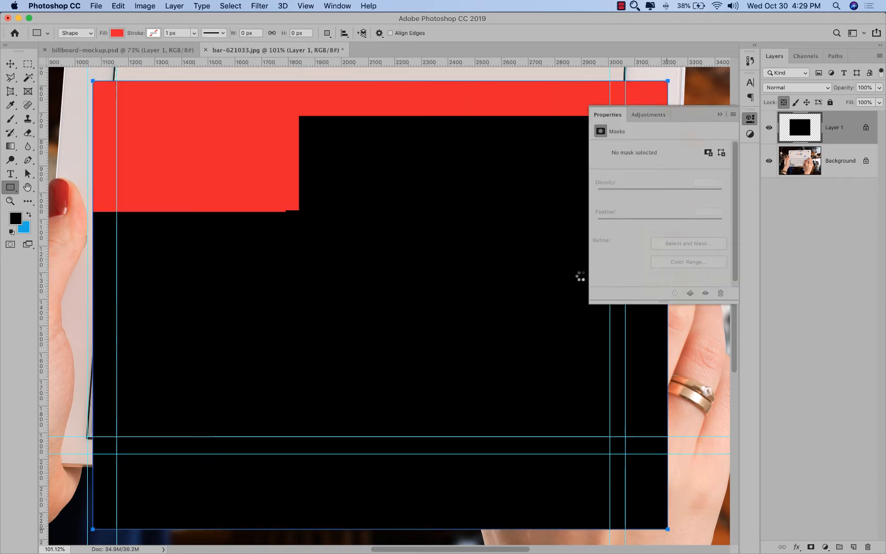
# Collapse the shape's properties and delete Layer 1
pyautogui.press('v')
pyautogui.click(749, 119)
pyautogui.moveTo(851, 163); pyautogui.dragTo(868, 547)
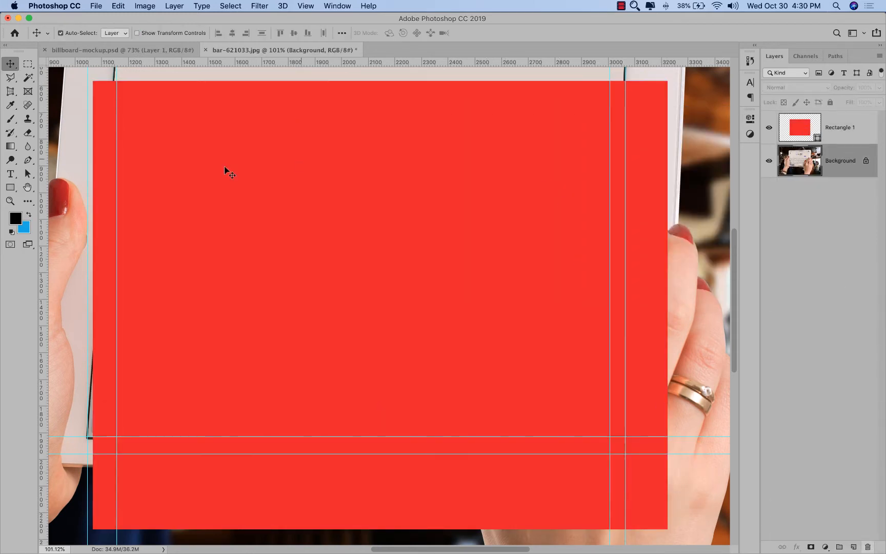
# Move the red rectangle so its upper-left corner sits on the guides at the tablet screen's upper-left inner corner
pyautogui.scroll(5, 225, 168)
pyautogui.press('z')
pyautogui.moveTo(72, 184); pyautogui.dragTo(249, 299)
pyautogui.press('v')
pyautogui.moveTo(174, 313); pyautogui.dragTo(259, 204)
pyautogui.press('super+minus')
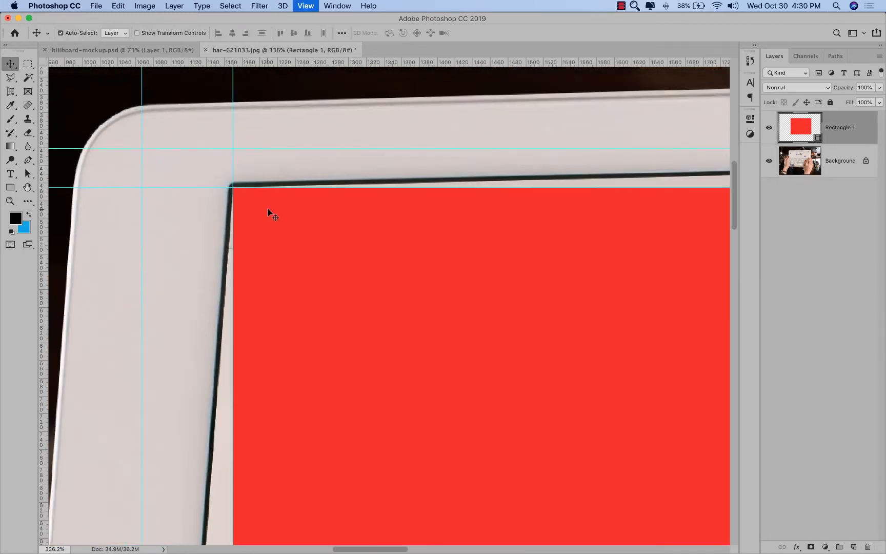
# Hide the guides, select the red rectangle and show its shape properties at the tablet screen's upper-right corner
pyautogui.moveTo(656, 215); pyautogui.dragTo(663, 318)
pyautogui.press('z')
pyautogui.moveTo(496, 212); pyautogui.dragTo(629, 292)
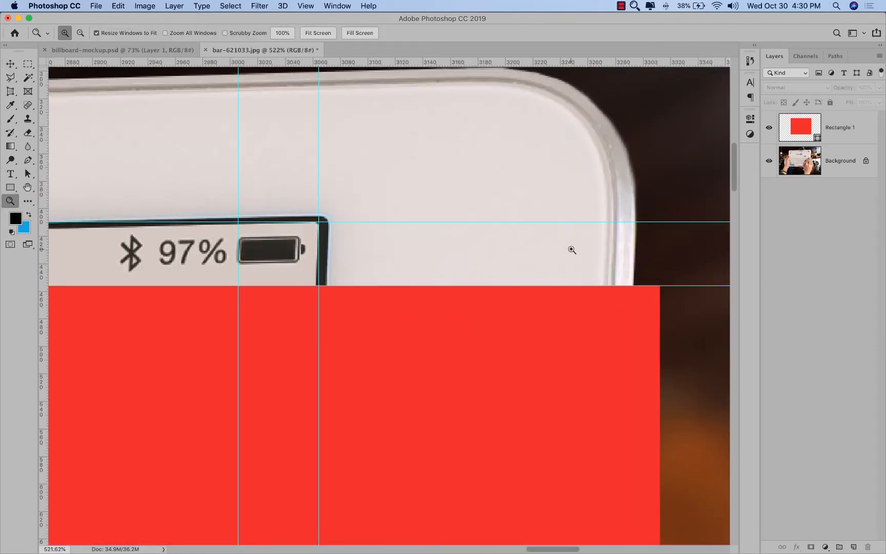
pyautogui.hscroll(1, 571, 249)
pyautogui.press('v')
pyautogui.press('super+semicolon')
pyautogui.click(840, 127)
pyautogui.click(338, 5)
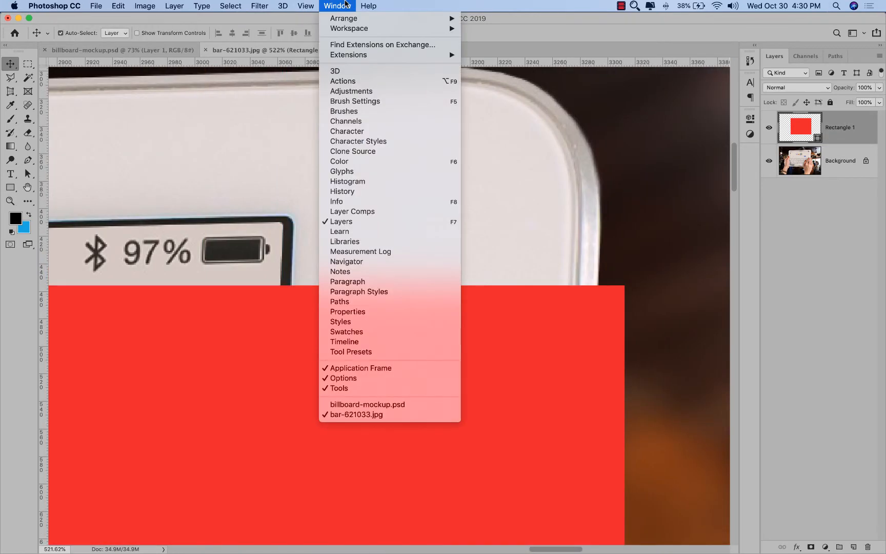
pyautogui.click(357, 312)
# Draw a test rectangle about 55 × 23 px above the battery indicator and round all its corners to 10 px
pyautogui.press('u')
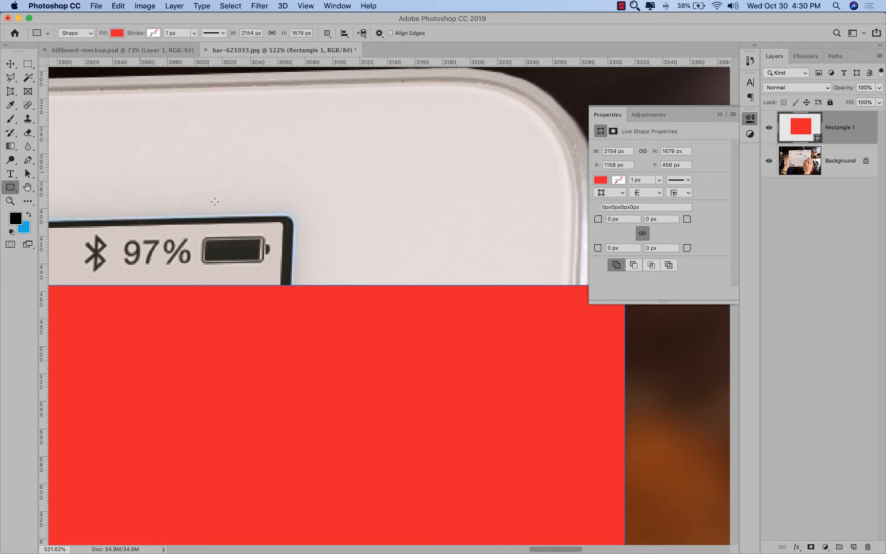
pyautogui.moveTo(140, 170); pyautogui.dragTo(216, 202)
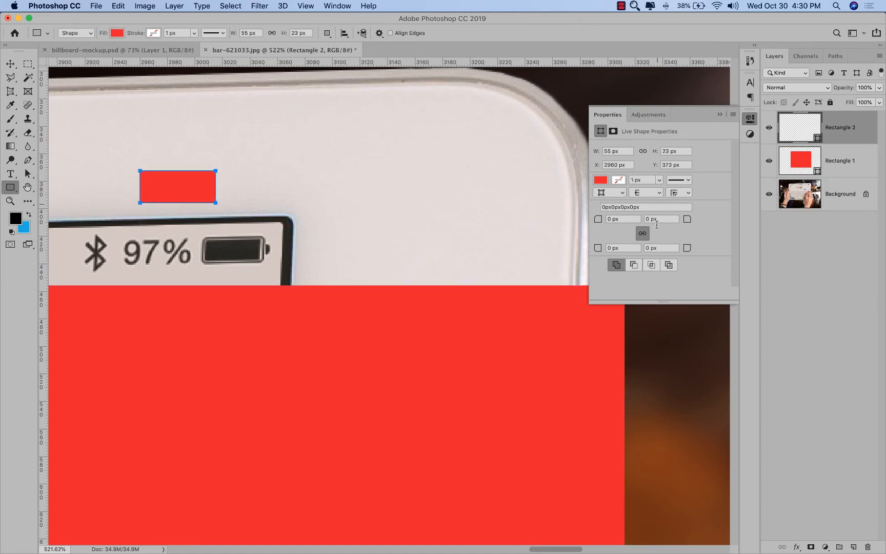
pyautogui.write('10')
pyautogui.press('Return')
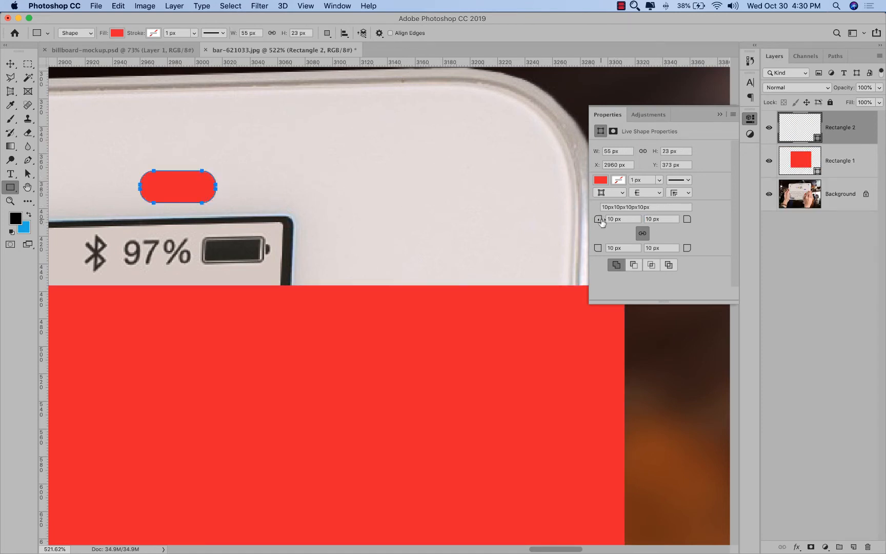
# Enlarge the test rectangle to about 97 × 113 px and fit its upper-right corner into the tablet screen's upper-right inner corner
pyautogui.press('v')
pyautogui.press('super+t')
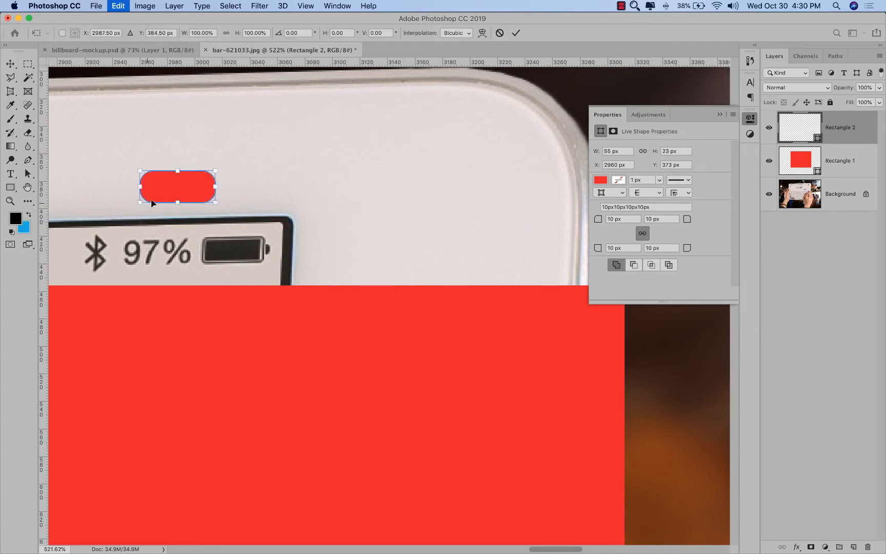
pyautogui.moveTo(140, 203); pyautogui.dragTo(82, 326)
pyautogui.moveTo(209, 230); pyautogui.dragTo(259, 241)
pyautogui.press('Return')
pyautogui.press('z')
pyautogui.moveTo(217, 192); pyautogui.dragTo(385, 348)
pyautogui.press('v')
pyautogui.moveTo(342, 210)
pyautogui.mouseDown()
pyautogui.moveTo(300, 234)
pyautogui.moveTo(324, 207)
pyautogui.mouseUp()
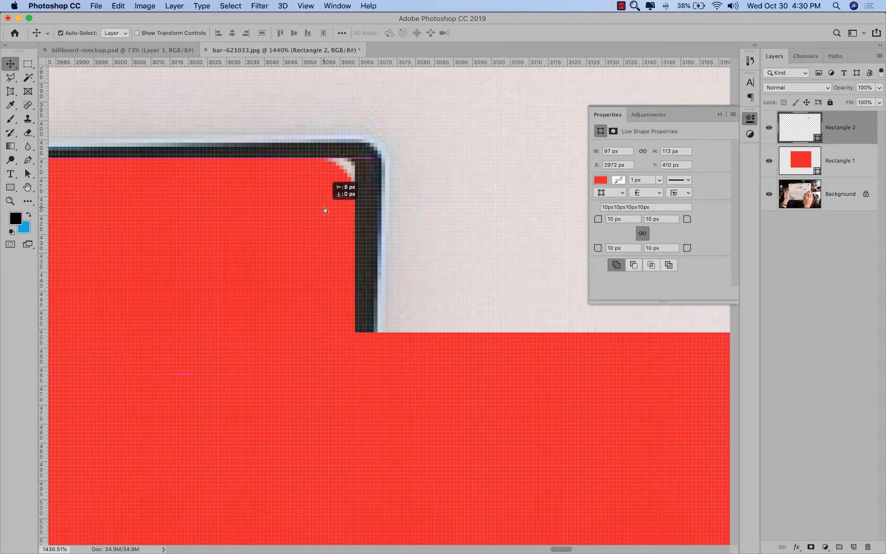
# Set the test rectangle's corner radii to 4 px to compare them with the screen corner, and delete the shape
pyautogui.click(601, 220)
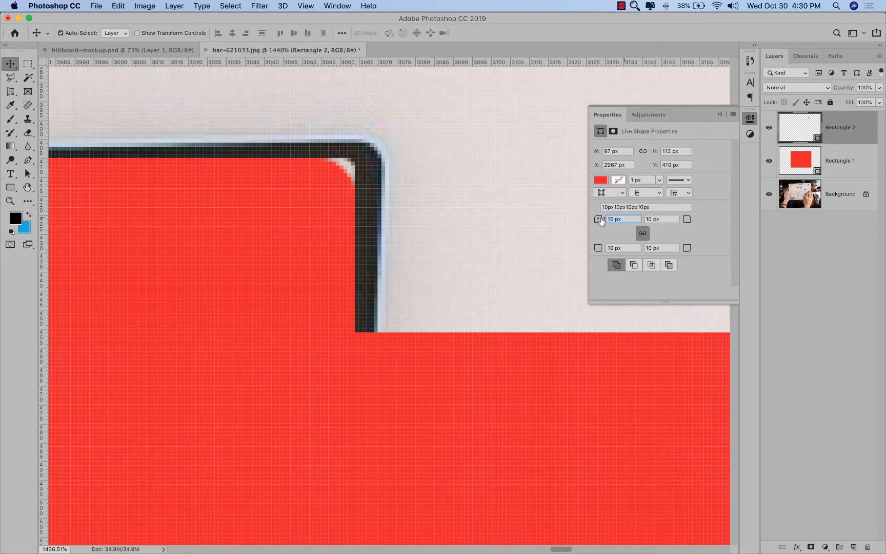
pyautogui.press('Return')
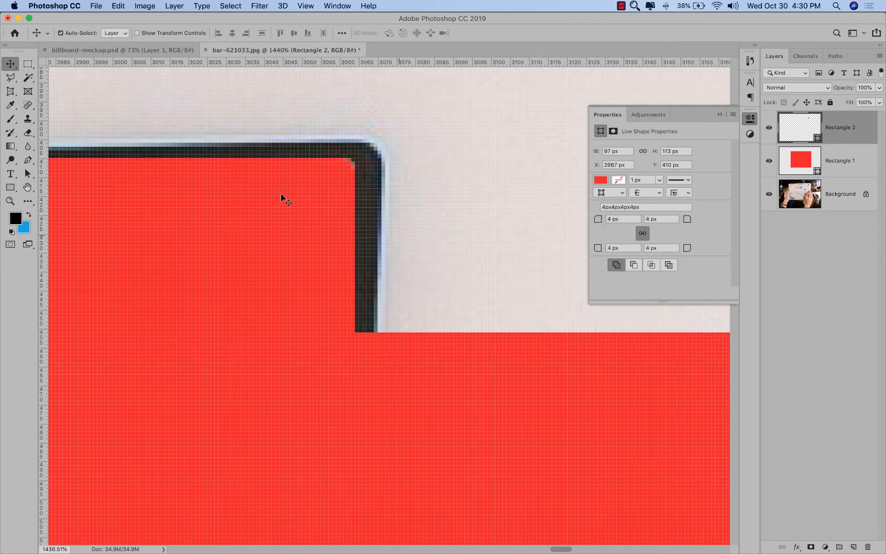
pyautogui.press('BackSpace')
# Round all four corners of the large red rectangle to 4 px
pyautogui.press('super+1')
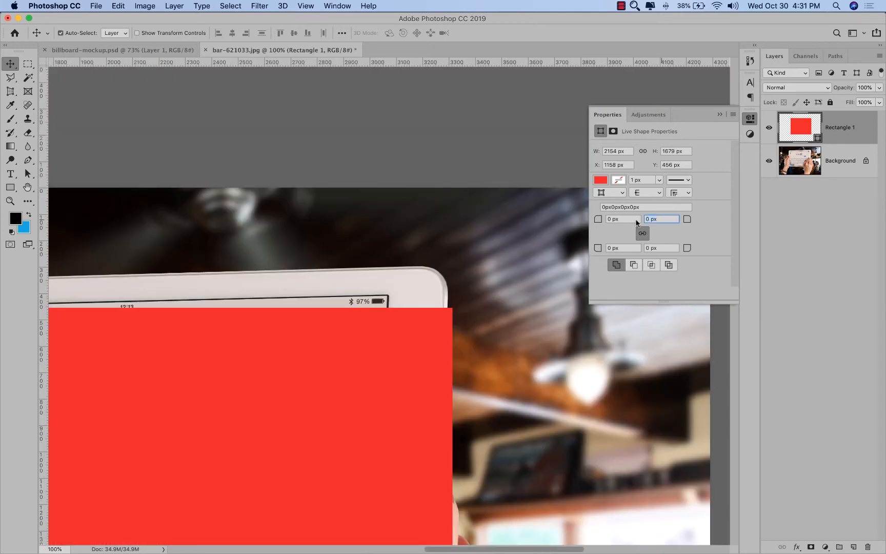
pyautogui.write('4px')
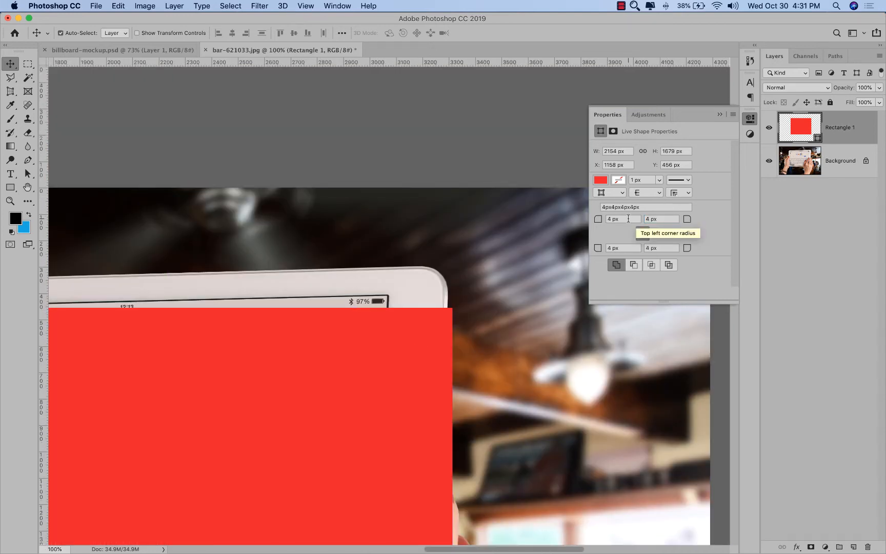
pyautogui.write('z')
pyautogui.moveTo(368, 282); pyautogui.dragTo(482, 346)
pyautogui.press('v')
pyautogui.press('super+0')
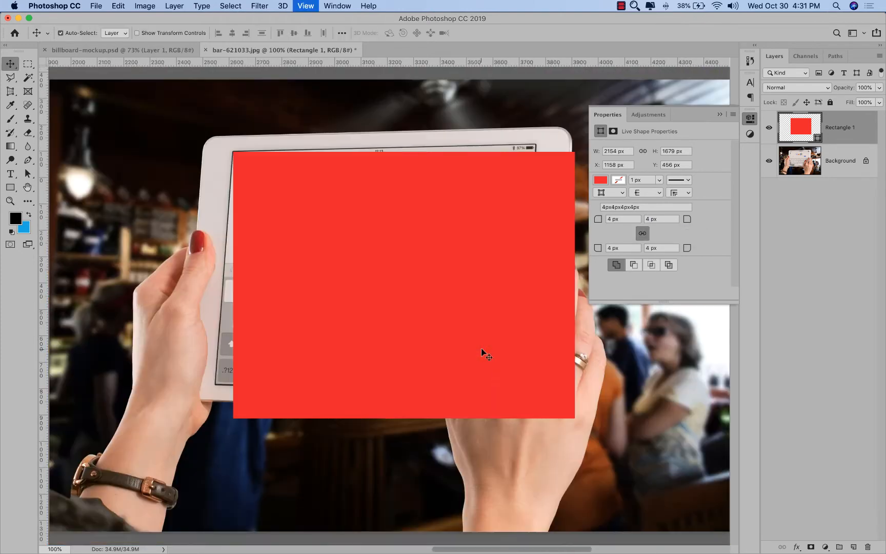
# Convert the Rectangle 1 layer to a smart object
pyautogui.rightClick(400, 180)
pyautogui.click(410, 183)
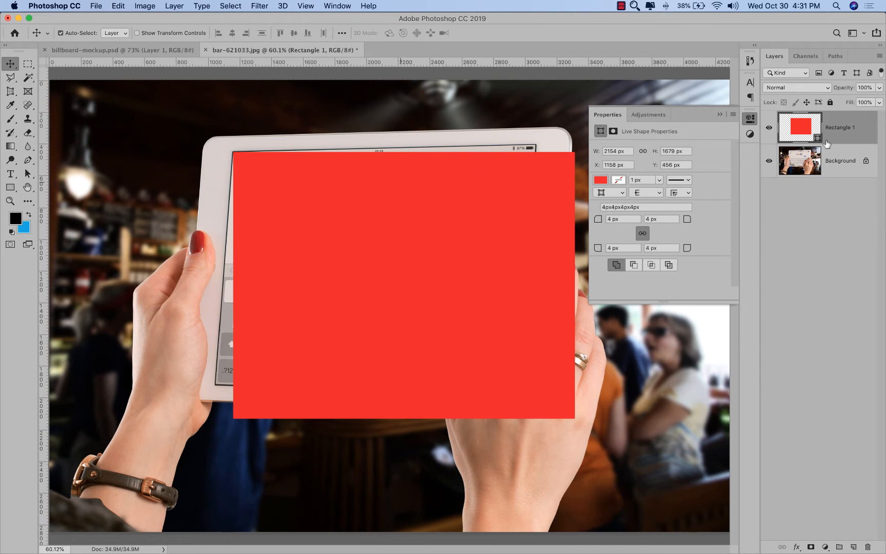
pyautogui.rightClick(846, 127)
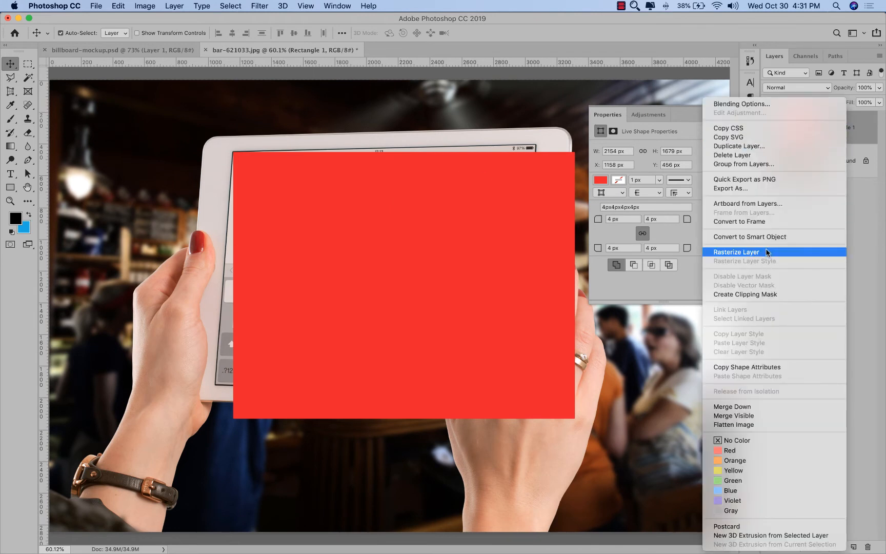
pyautogui.click(777, 237)
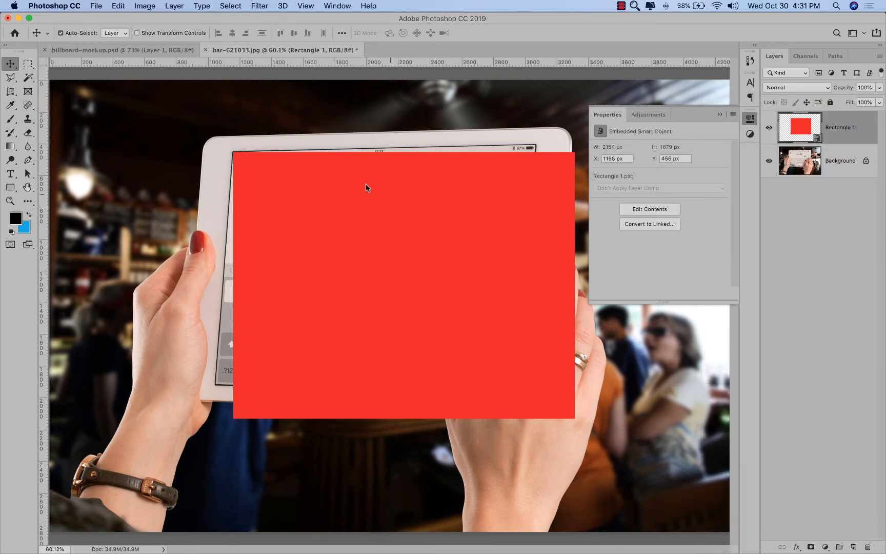
# Show the guides and distort the smart object so its upper-right corner meets the guides at the tablet screen's upper-right inner corner
pyautogui.press('super+semicolon')
pyautogui.press('super+t')
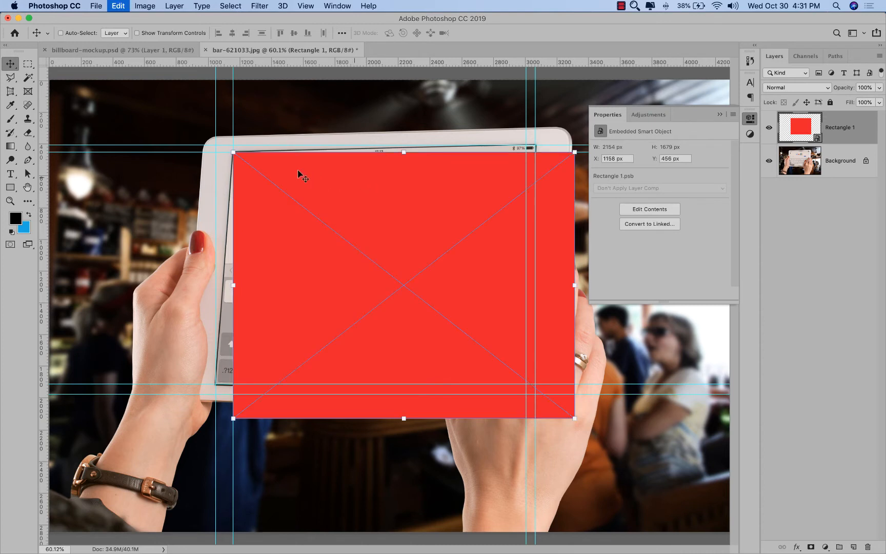
pyautogui.rightClick(302, 170)
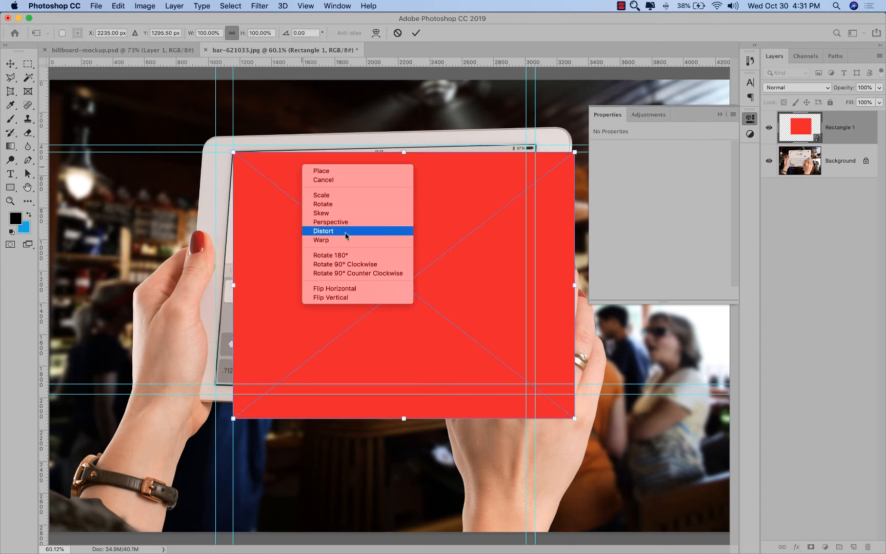
pyautogui.click(352, 234)
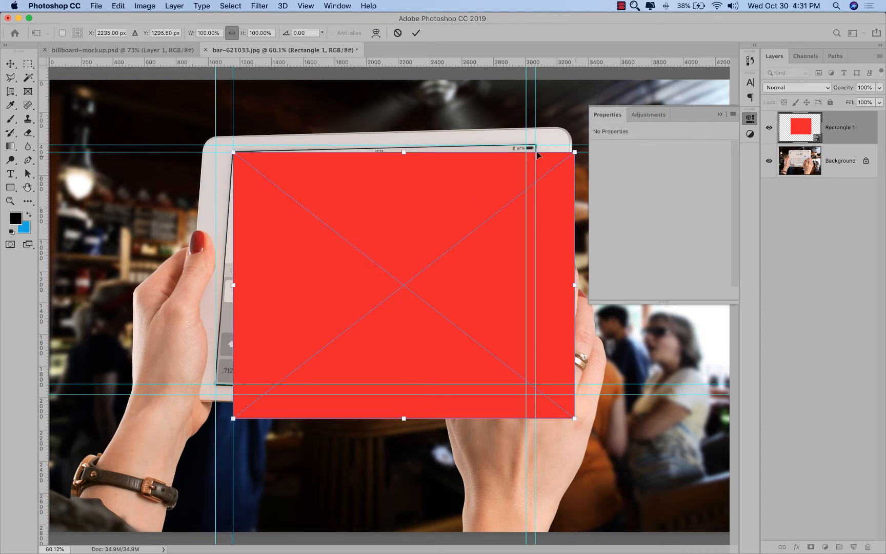
pyautogui.moveTo(537, 152); pyautogui.dragTo(610, 152)
pyautogui.moveTo(551, 274); pyautogui.dragTo(271, 222)
# Distort the smart object's lower-right corner onto the guide intersection at the screen's lower-right corner, over the hand
pyautogui.press('super+0')
pyautogui.moveTo(467, 396); pyautogui.dragTo(447, 202)
pyautogui.moveTo(482, 332); pyautogui.dragTo(402, 272)
pyautogui.moveTo(219, 200); pyautogui.dragTo(314, 296)
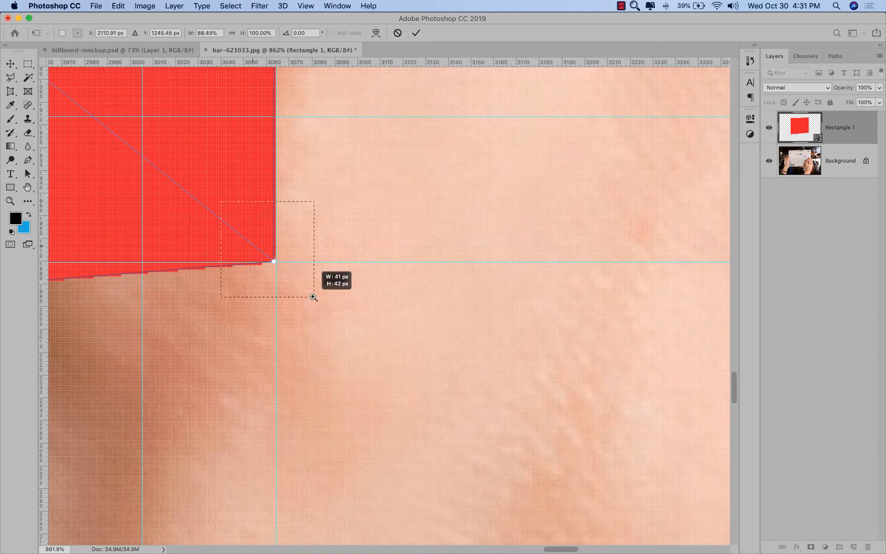
pyautogui.moveTo(424, 360); pyautogui.dragTo(436, 364)
# Distort the smart object's lower-left corner onto the guide intersection at the screen's lower-left inner corner
pyautogui.press('super+1')
pyautogui.moveTo(103, 248); pyautogui.dragTo(706, 261)
pyautogui.moveTo(440, 277); pyautogui.dragTo(552, 374)
pyautogui.moveTo(412, 443); pyautogui.dragTo(305, 182)
pyautogui.press('super+space')
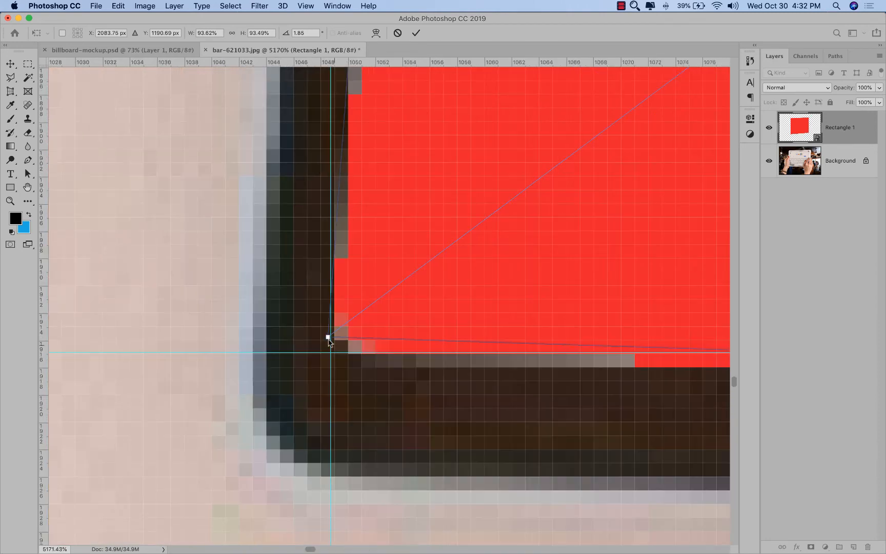
pyautogui.moveTo(333, 340); pyautogui.dragTo(331, 353)
pyautogui.scroll(2, 331, 353)
# Check the smart object's upper corners against the screen's inner edge, fine-tune the fit and commit the distortion
pyautogui.press('super+1')
pyautogui.scroll(5, 346, 281)
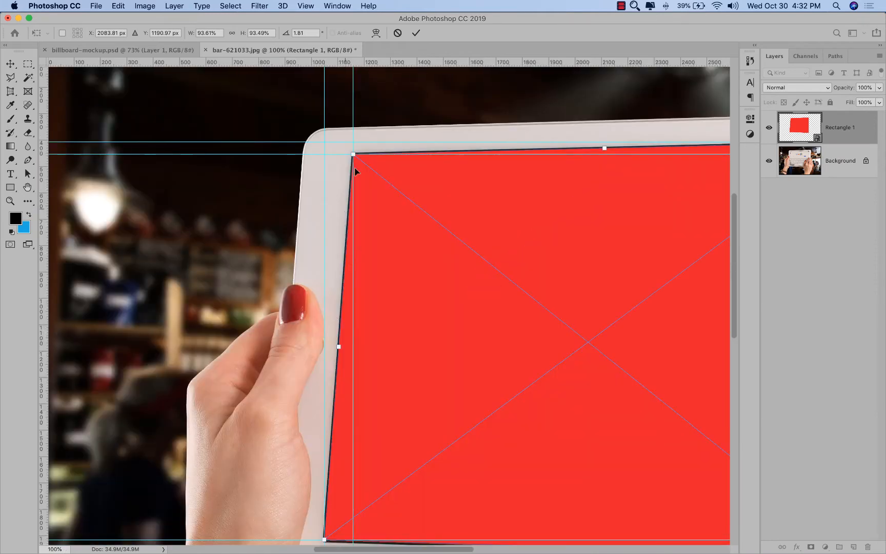
pyautogui.moveTo(356, 62); pyautogui.dragTo(356, 181)
pyautogui.moveTo(356, 104); pyautogui.dragTo(355, 104)
pyautogui.scroll(5, 353, 154)
pyautogui.press('super+1')
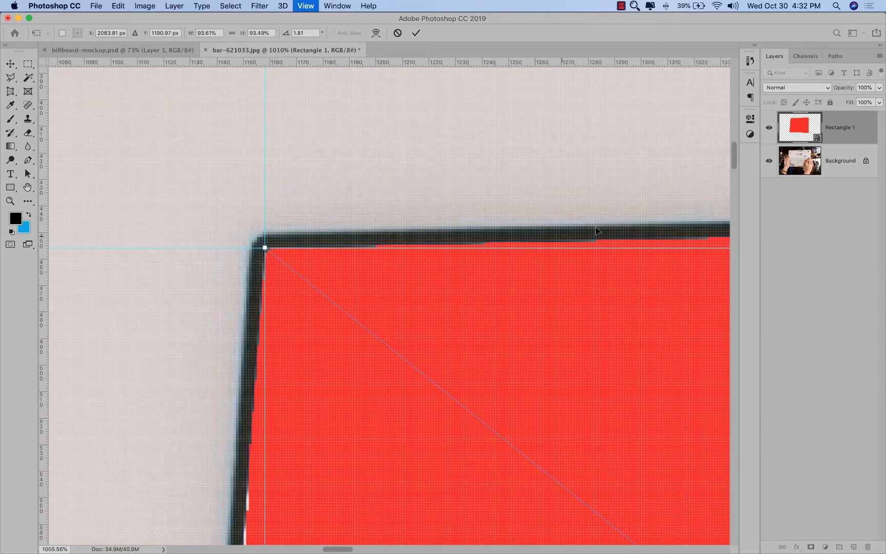
pyautogui.hscroll(10, 452, 292)
pyautogui.scroll(5, 452, 292)
pyautogui.moveTo(386, 291); pyautogui.dragTo(385, 292)
pyautogui.press('Return')
pyautogui.press('super+0')
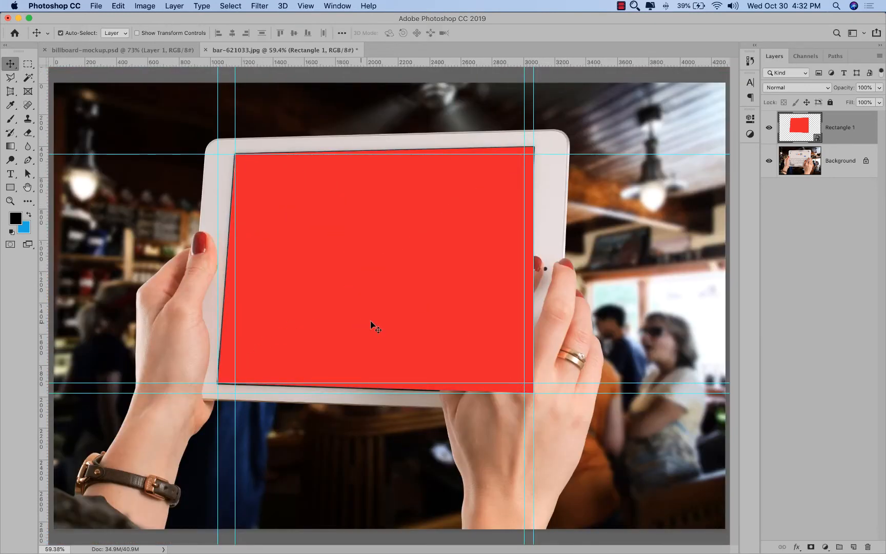
# Lower the Rectangle 1 smart object's opacity to 53% and add a layer mask to it
pyautogui.click(879, 88)
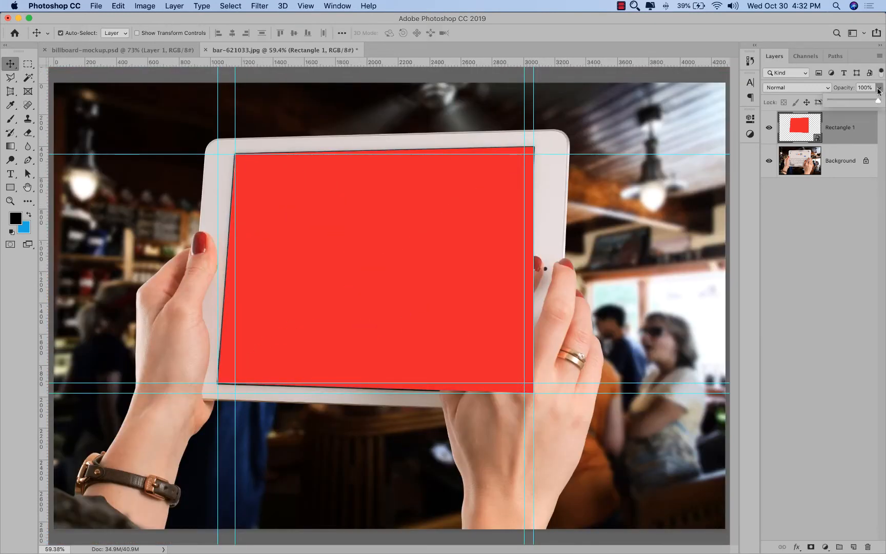
pyautogui.moveTo(878, 101); pyautogui.dragTo(855, 102)
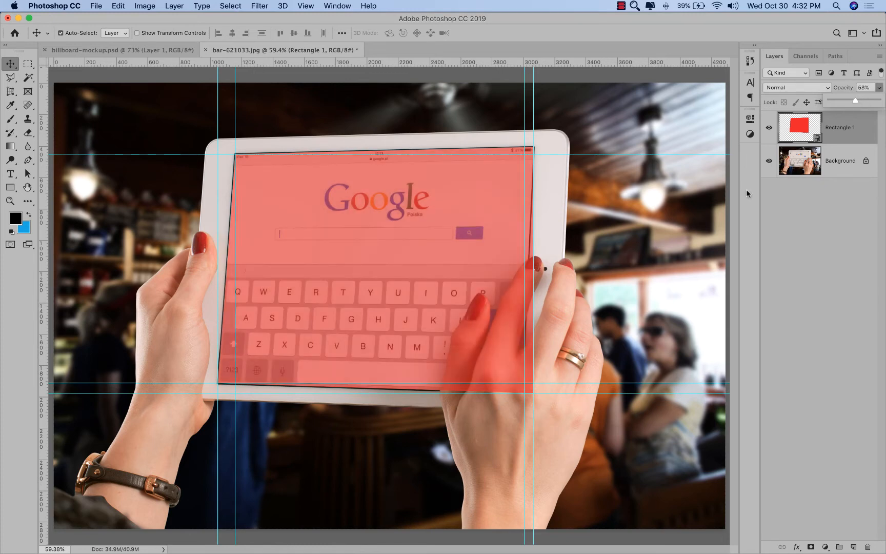
pyautogui.press('z')
pyautogui.moveTo(302, 256); pyautogui.dragTo(568, 407)
pyautogui.press('v')
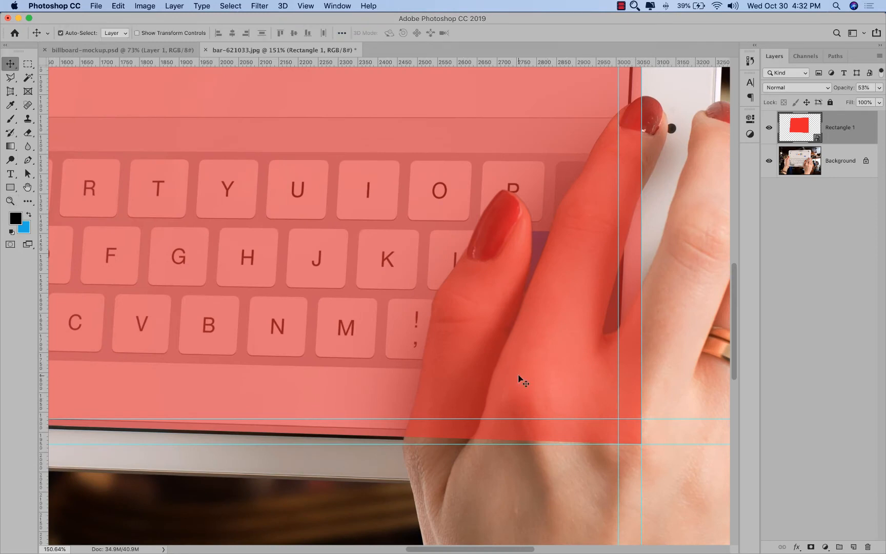
pyautogui.moveTo(493, 345); pyautogui.dragTo(521, 265)
pyautogui.moveTo(500, 300); pyautogui.dragTo(480, 337)
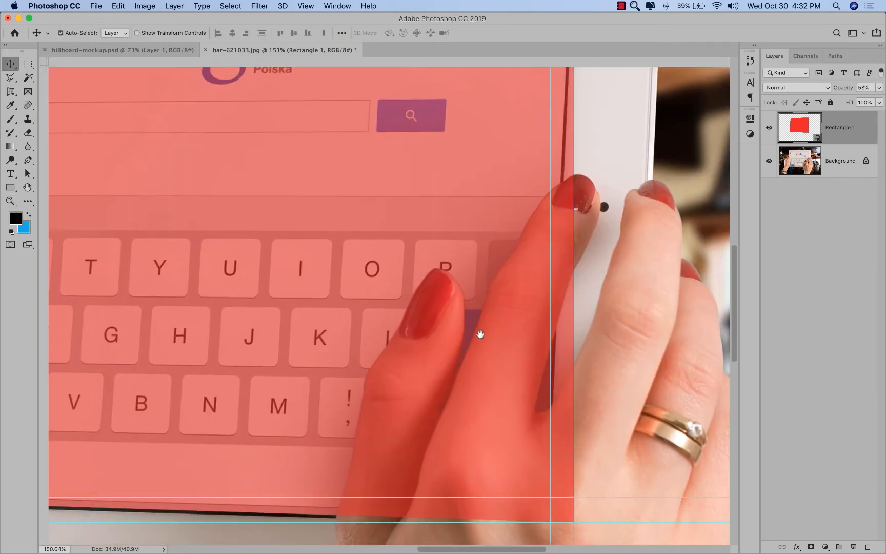
pyautogui.click(810, 546)
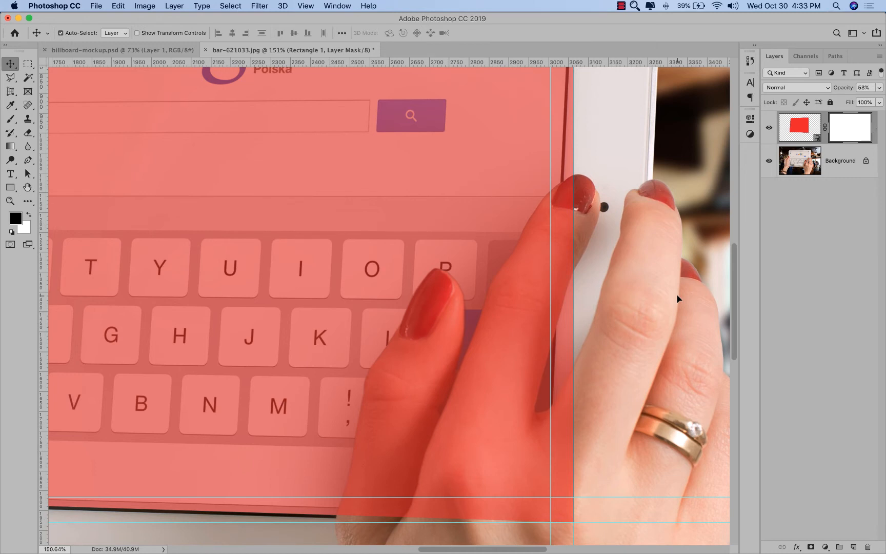
# Start a Pen tool path at the tip of the index finger's nail and curve it around to the screen's dark edge
pyautogui.press('p')
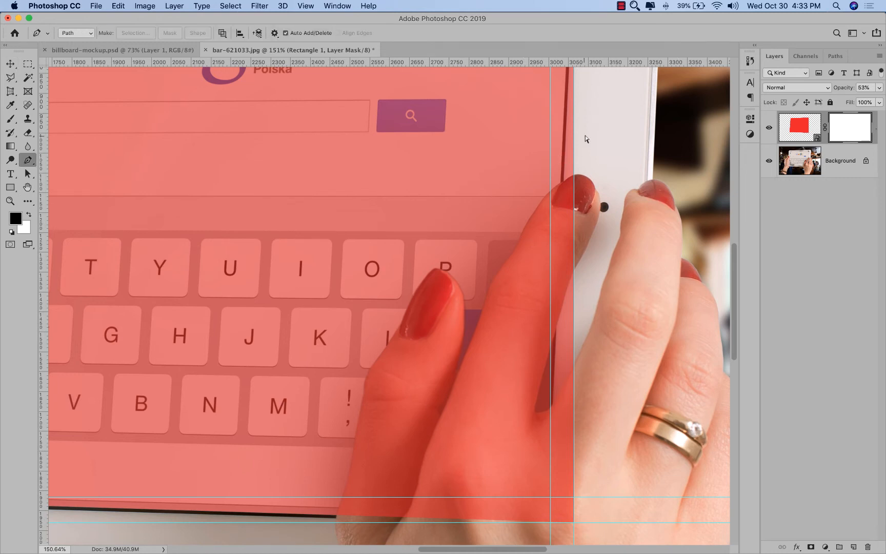
pyautogui.press('super+equal')
pyautogui.press('super+equal')
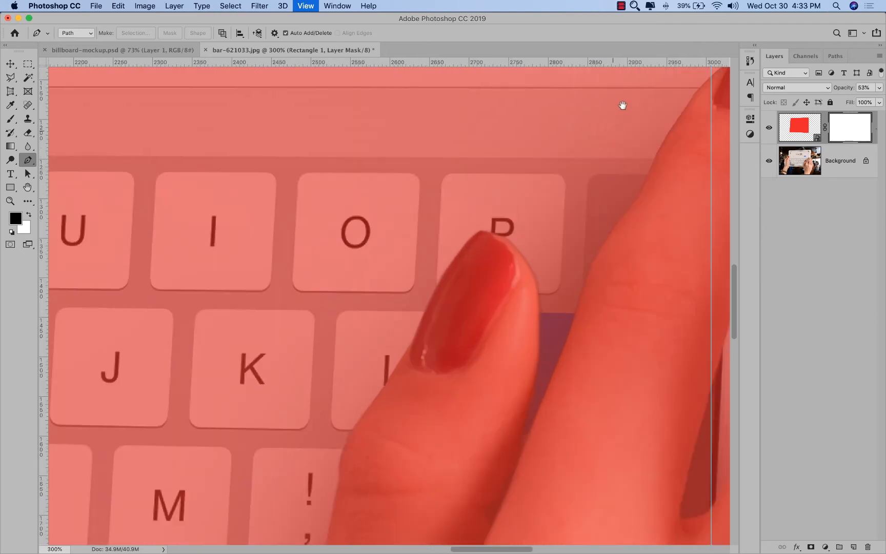
pyautogui.moveTo(622, 105); pyautogui.dragTo(419, 265)
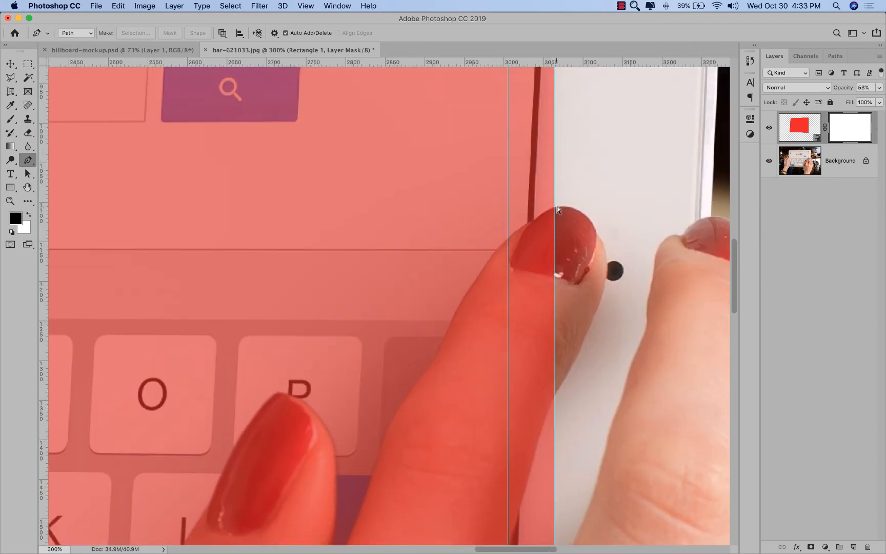
pyautogui.press('super+equal')
pyautogui.press('super+equal')
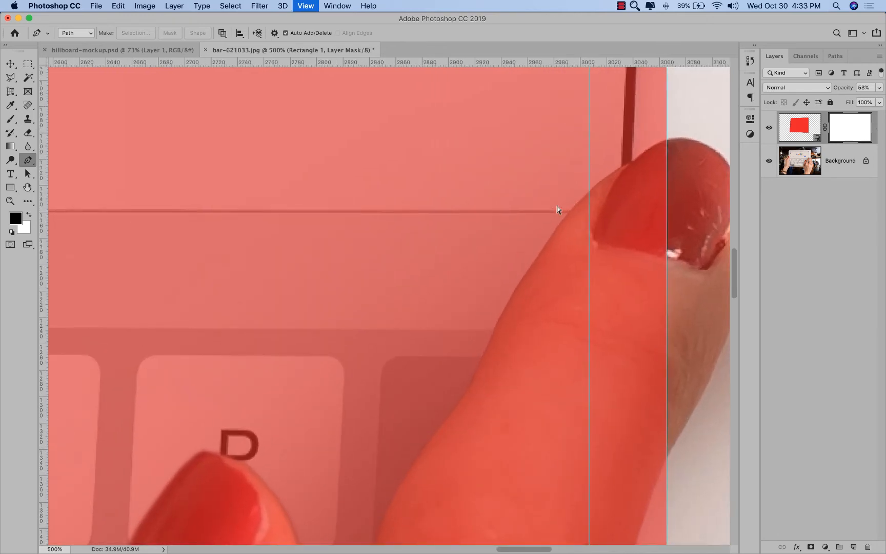
pyautogui.press('super+equal')
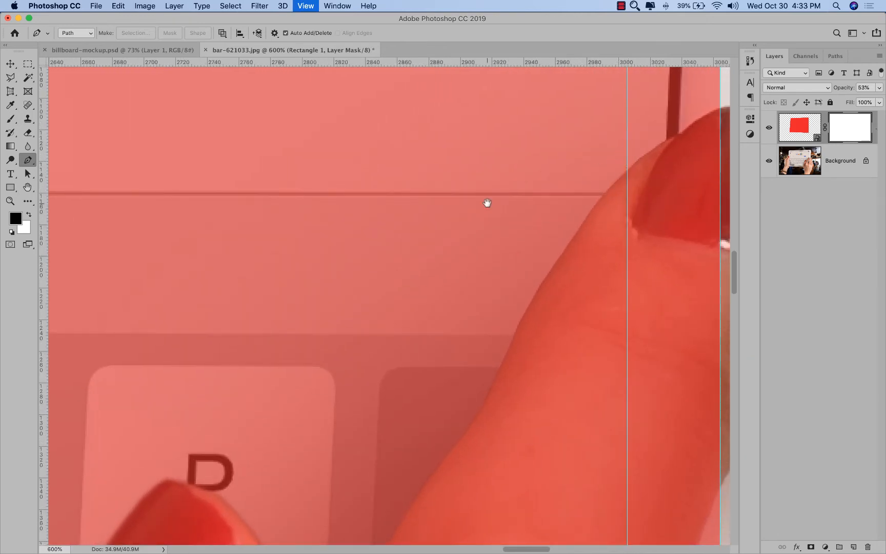
pyautogui.hscroll(5, 487, 203)
pyautogui.scroll(3, 487, 203)
pyautogui.click(582, 178)
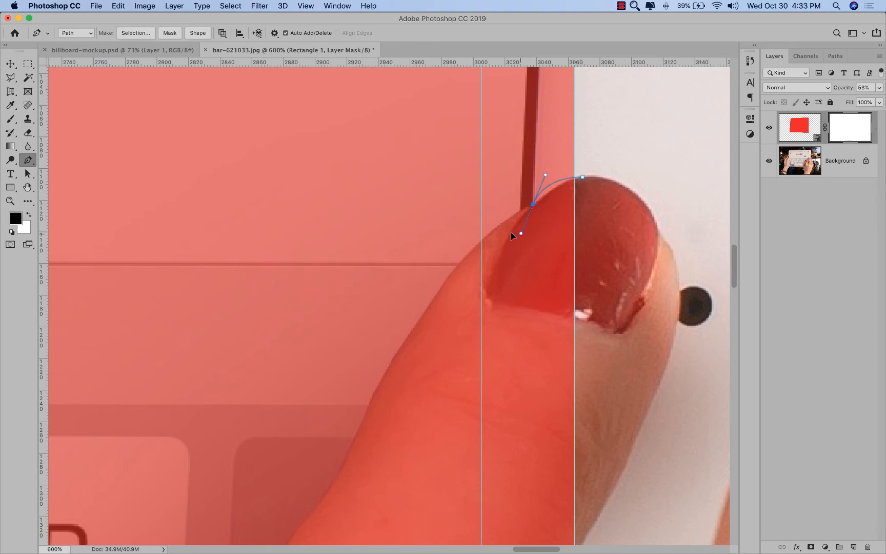
pyautogui.moveTo(511, 235); pyautogui.dragTo(508, 228)
# Continue the pen path down the index finger's edge into the narrow gap beside the lower finger
pyautogui.scroll(-5, 508, 227)
pyautogui.scroll(-3, 500, 277)
pyautogui.click(599, 111)
pyautogui.click(544, 186)
pyautogui.moveTo(503, 264); pyautogui.dragTo(500, 277)
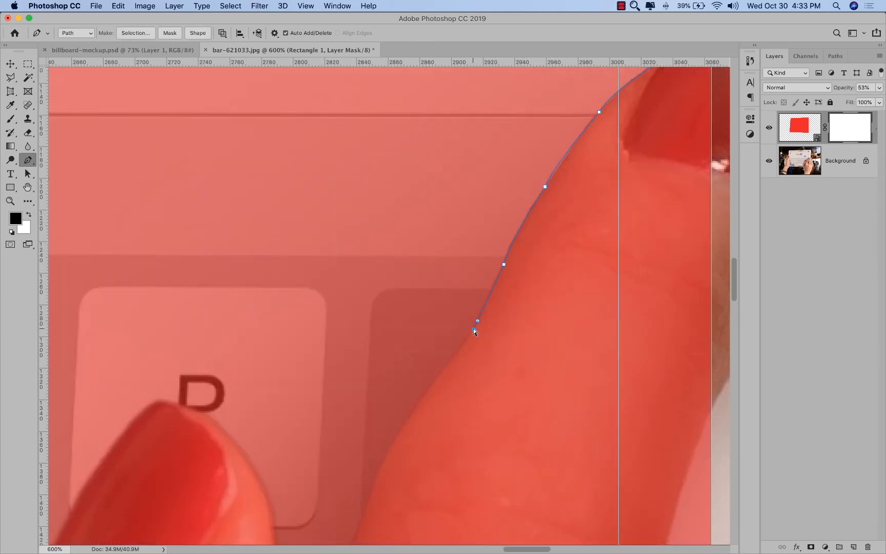
pyautogui.scroll(-2, 478, 324)
pyautogui.click(483, 388)
pyautogui.press('super+equal')
pyautogui.press('super+equal')
pyautogui.scroll(-3, 362, 372)
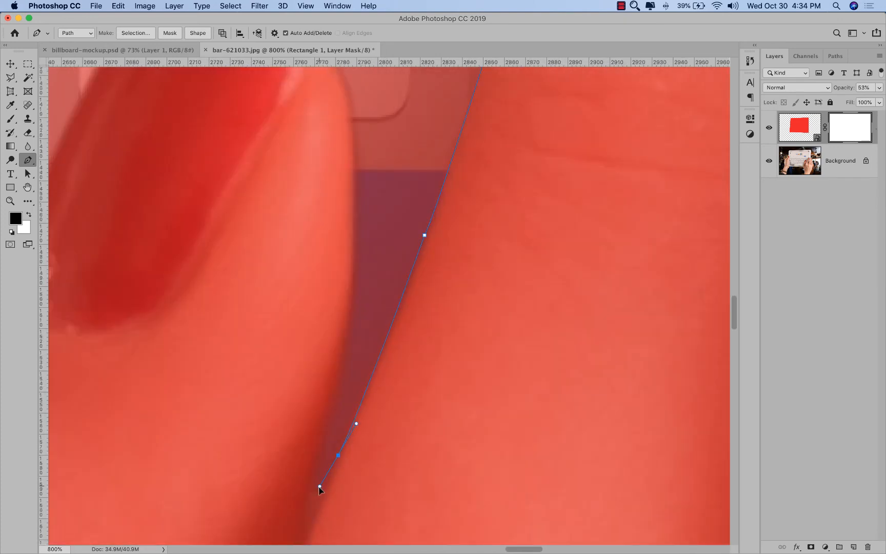
pyautogui.scroll(-5, 320, 484)
# Lower the smart object's opacity to 24% and trace the path up the lower finger's inner side and around its nail tip
pyautogui.click(879, 87)
pyautogui.moveTo(866, 101); pyautogui.dragTo(846, 101)
pyautogui.scroll(5, 462, 307)
pyautogui.scroll(3, 487, 195)
pyautogui.click(510, 174)
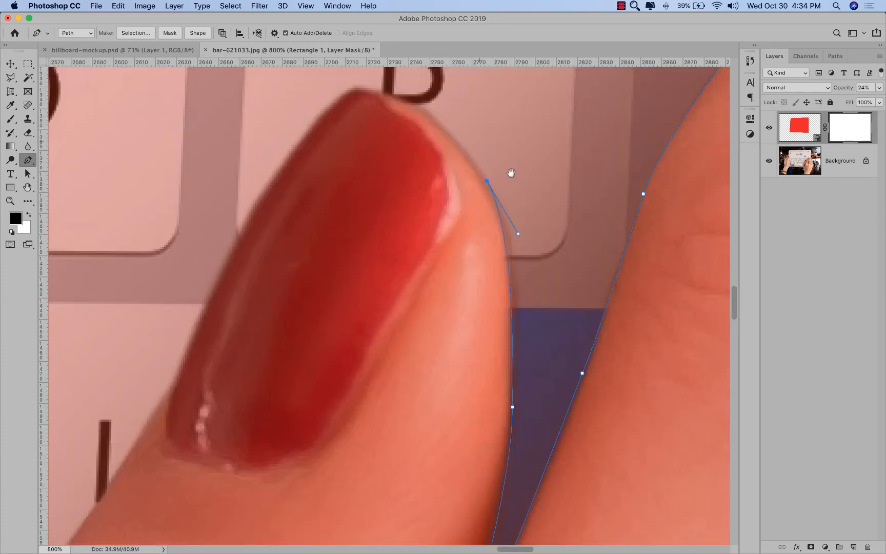
pyautogui.scroll(-2, 528, 214)
pyautogui.click(434, 298)
# Extend the path down the lower finger's outer edge and the side of the hand to just below the screen's bottom edge
pyautogui.scroll(-5, 403, 350)
pyautogui.hscroll(-3, 404, 350)
pyautogui.click(516, 240)
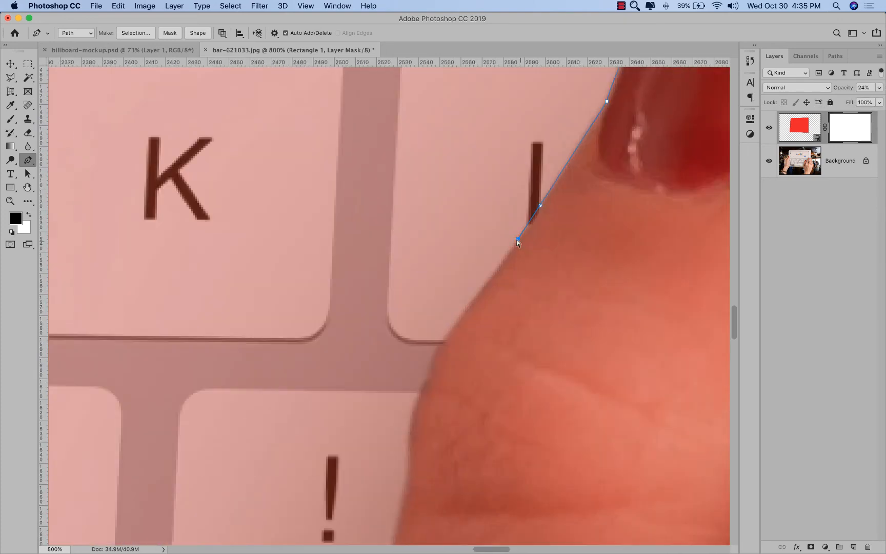
pyautogui.scroll(-2, 517, 240)
pyautogui.moveTo(486, 286); pyautogui.dragTo(479, 293)
pyautogui.scroll(-3, 480, 293)
pyautogui.click(409, 293)
pyautogui.click(408, 317)
pyautogui.scroll(-3, 408, 317)
pyautogui.scroll(-5, 405, 334)
pyautogui.hscroll(-2, 405, 333)
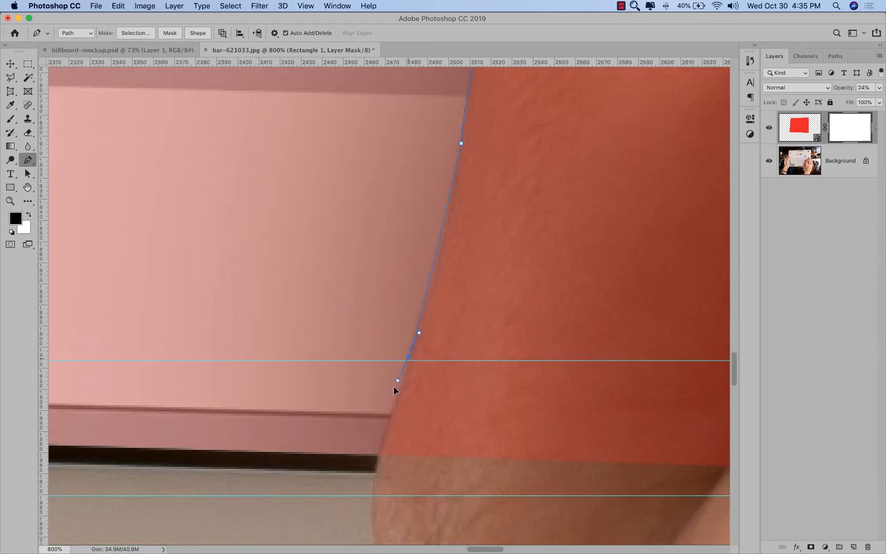
pyautogui.click(395, 365)
pyautogui.scroll(-3, 389, 374)
# Run the path outside the screen's right edge around the hand and close it at the index fingernail's starting point
pyautogui.scroll(5, 384, 354)
pyautogui.press('super+minus')
pyautogui.press('super+minus')
pyautogui.press('super+minus')
pyautogui.press('super+minus')
pyautogui.press('super+minus')
pyautogui.scroll(5, 455, 484)
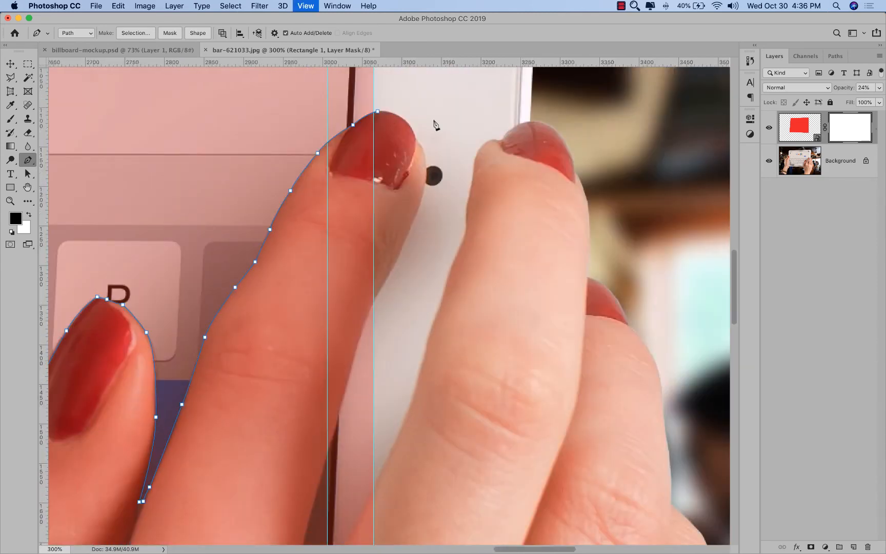
pyautogui.click(433, 120)
pyautogui.click(378, 113)
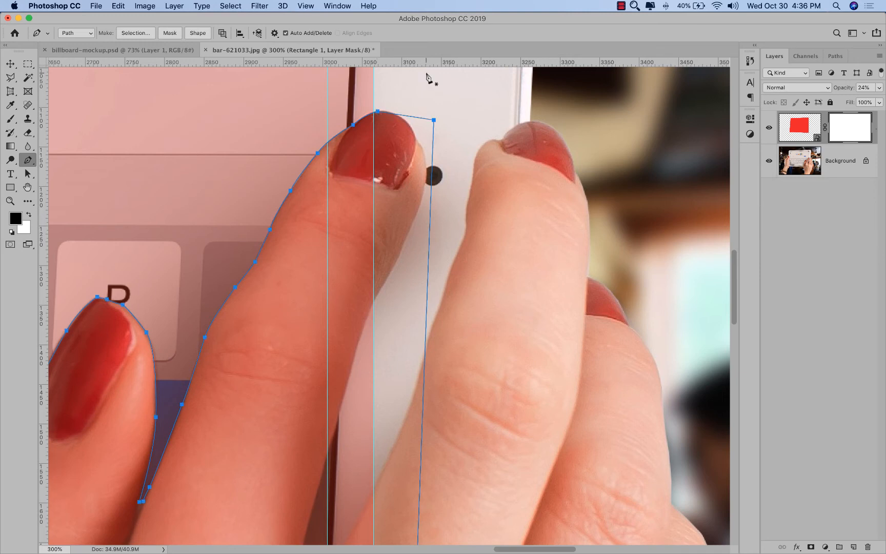
# Load the Work Path as a selection and restore the smart object layer's opacity to 100%
pyautogui.click(336, 6)
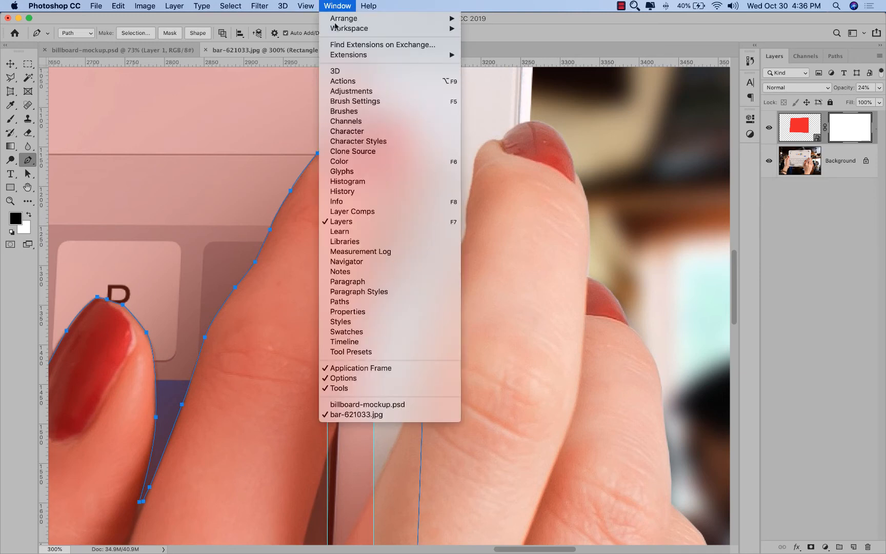
pyautogui.click(339, 301)
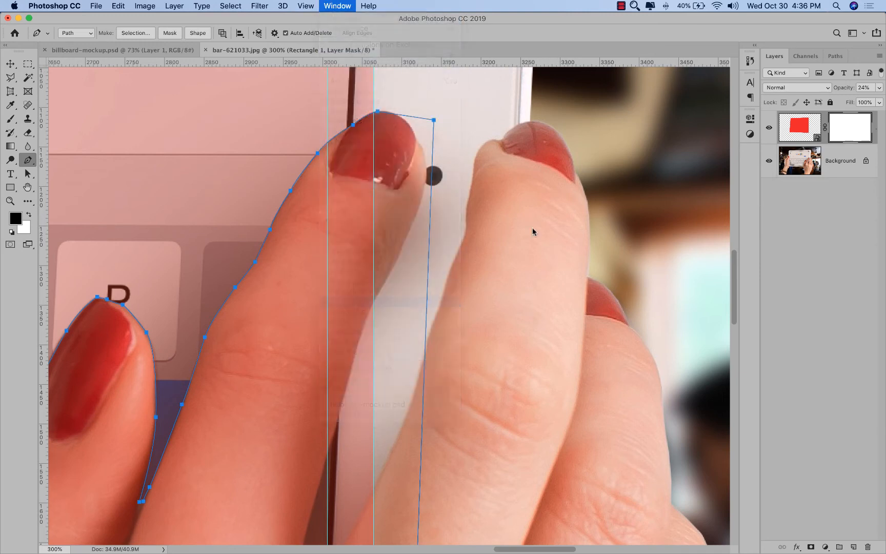
pyautogui.keyDown('super'); pyautogui.click(773, 73); pyautogui.keyUp('super')
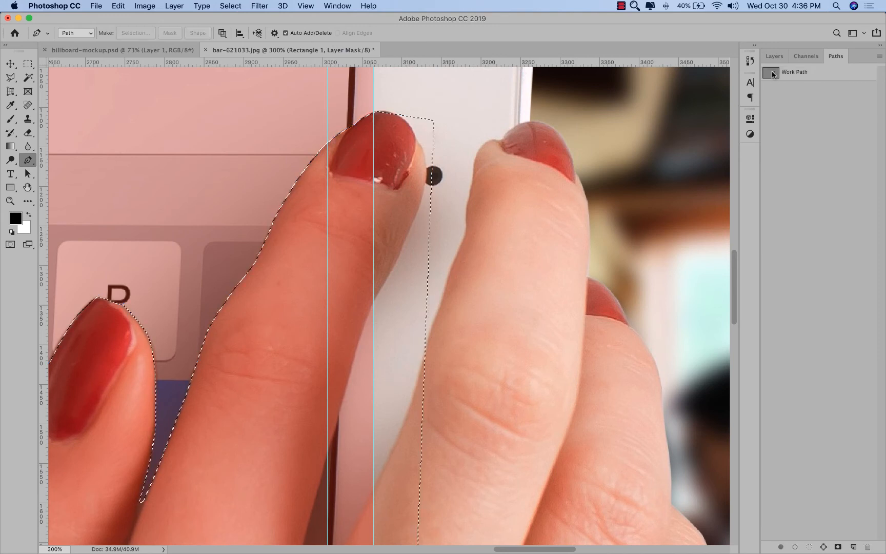
pyautogui.click(775, 56)
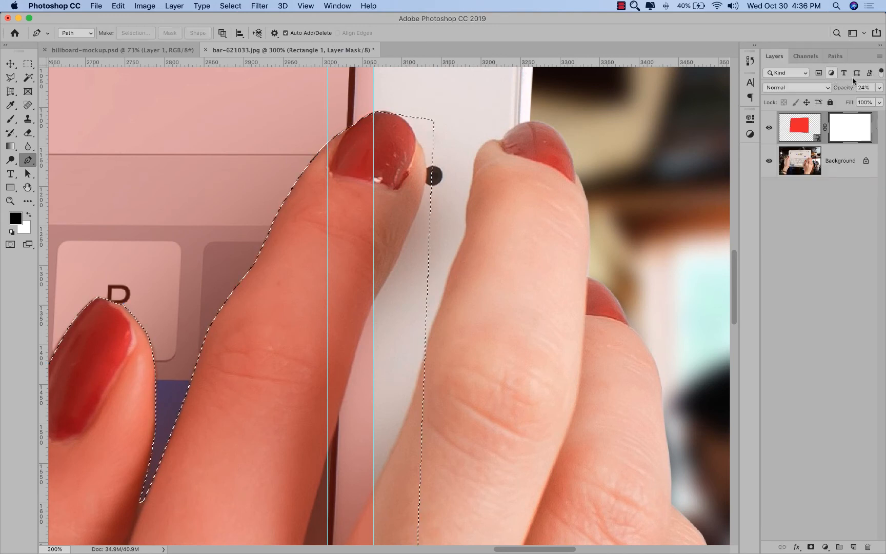
pyautogui.click(879, 88)
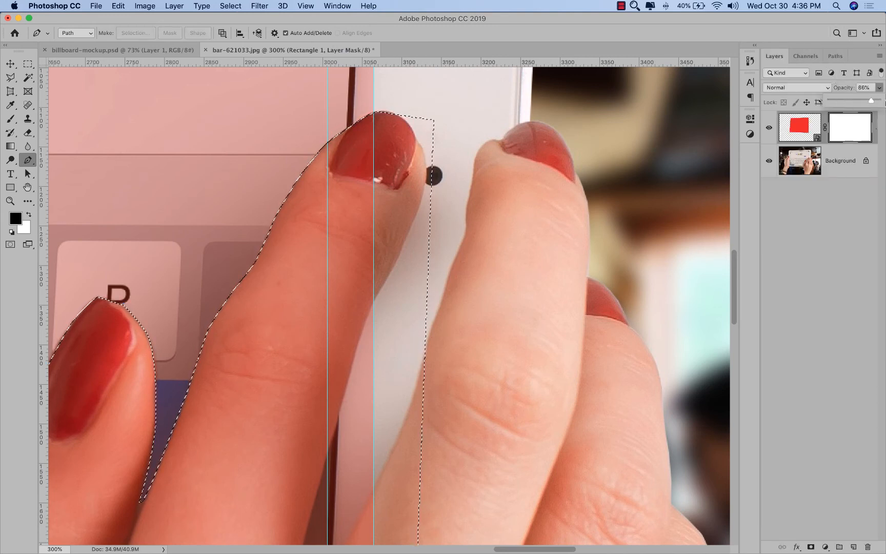
pyautogui.moveTo(842, 100); pyautogui.dragTo(879, 100)
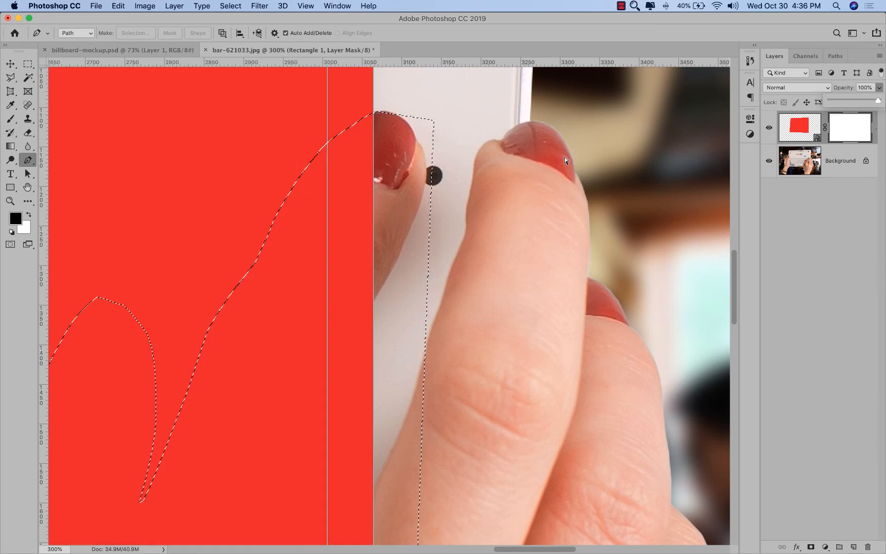
# Fill the finger selection with black on the Rectangle 1 layer mask and deselect it
pyautogui.press('super+d')
pyautogui.press('super+minus')
pyautogui.press('super+0')
pyautogui.press('super+shift+d')
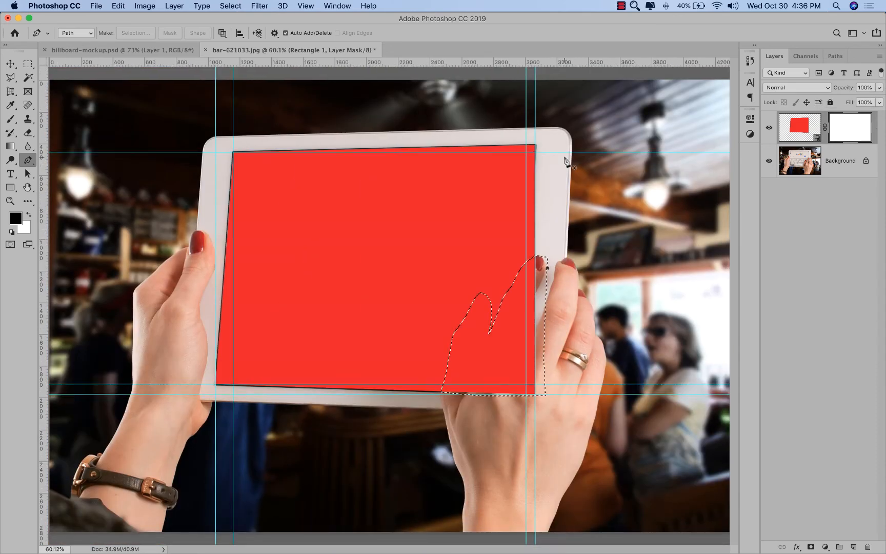
pyautogui.hotkey('alt', 'BackSpace')
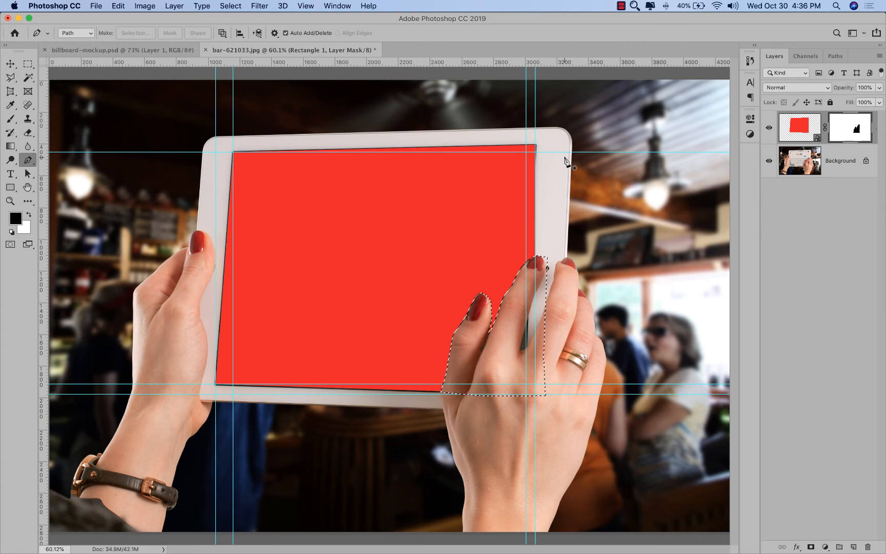
pyautogui.press('v')
pyautogui.press('super+d')
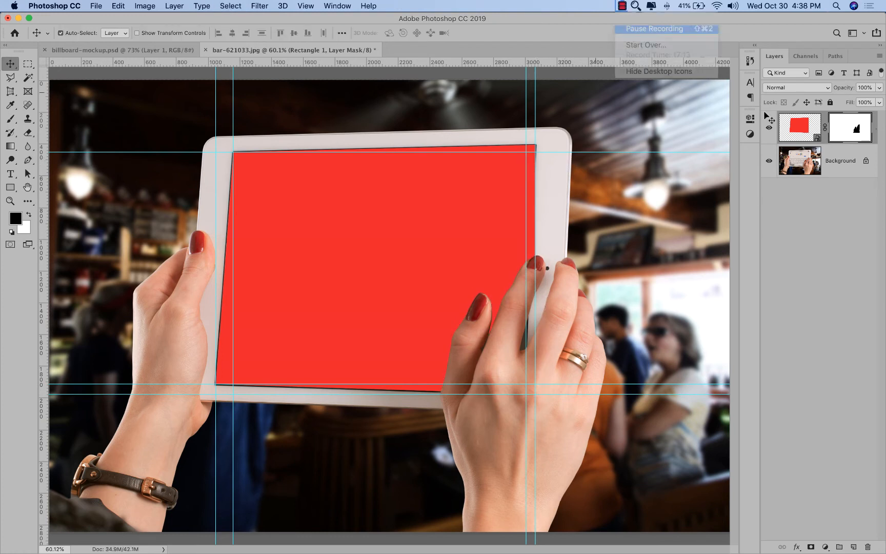
# Open the Rectangle 1 smart object for editing and place the Pilates logo example image in it
pyautogui.click(803, 131)
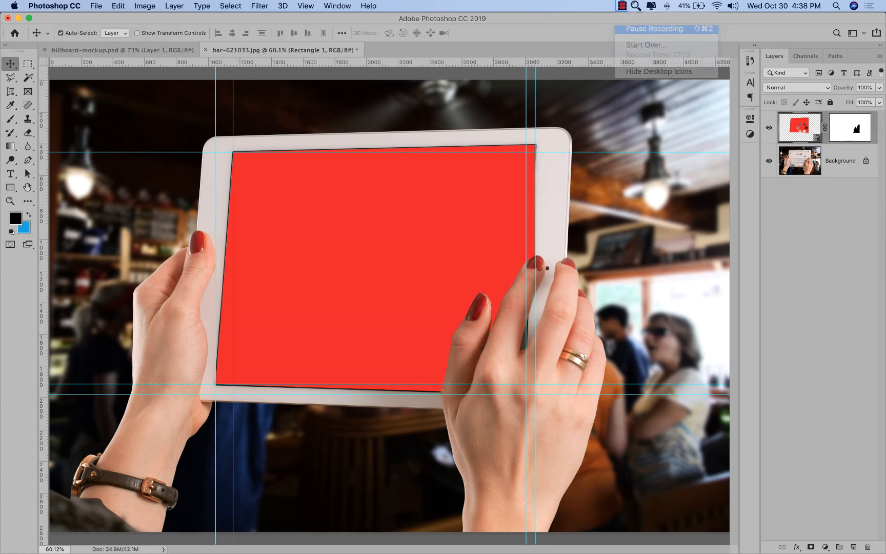
pyautogui.doubleClick(803, 131)
pyautogui.moveTo(231, 300); pyautogui.dragTo(364, 132)
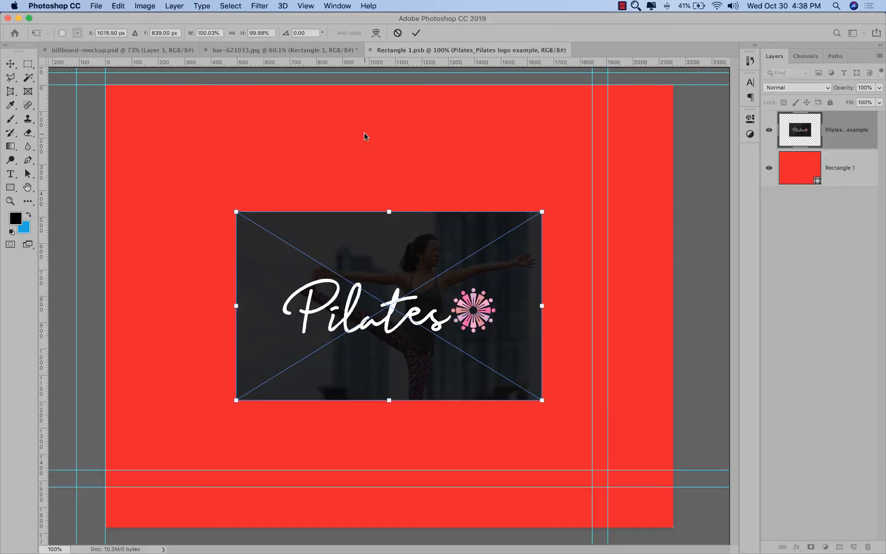
# Scale the placed Pilates image to about 240% so it covers the canvas, and save and close the smart object
pyautogui.press('super+minus')
pyautogui.moveTo(492, 243); pyautogui.dragTo(631, 156)
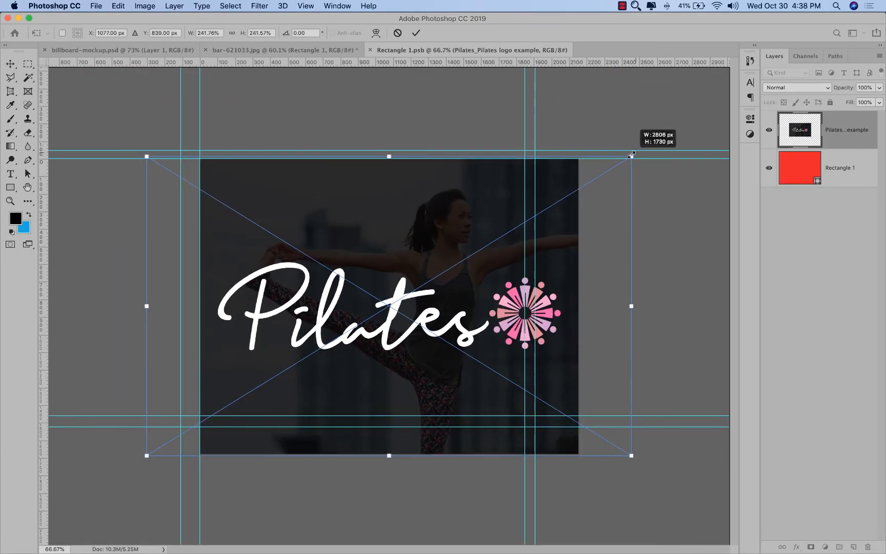
pyautogui.press('Return')
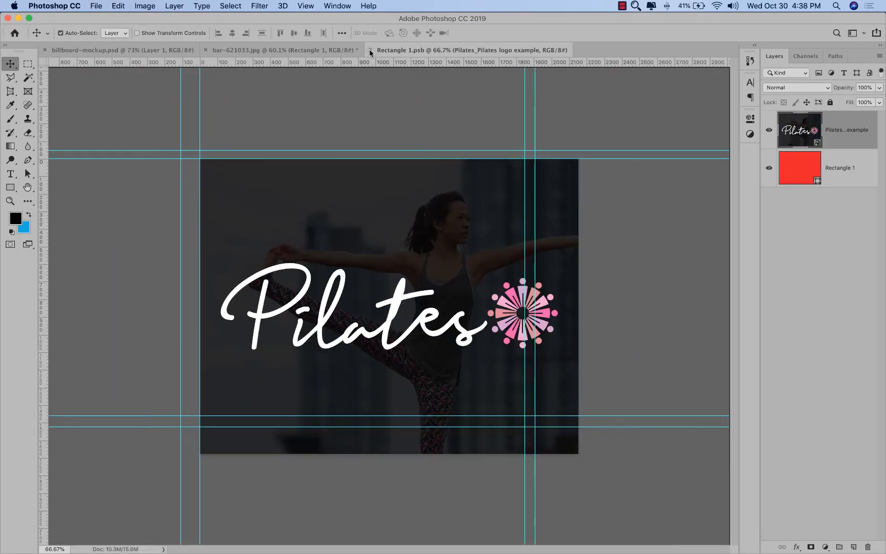
pyautogui.click(370, 51)
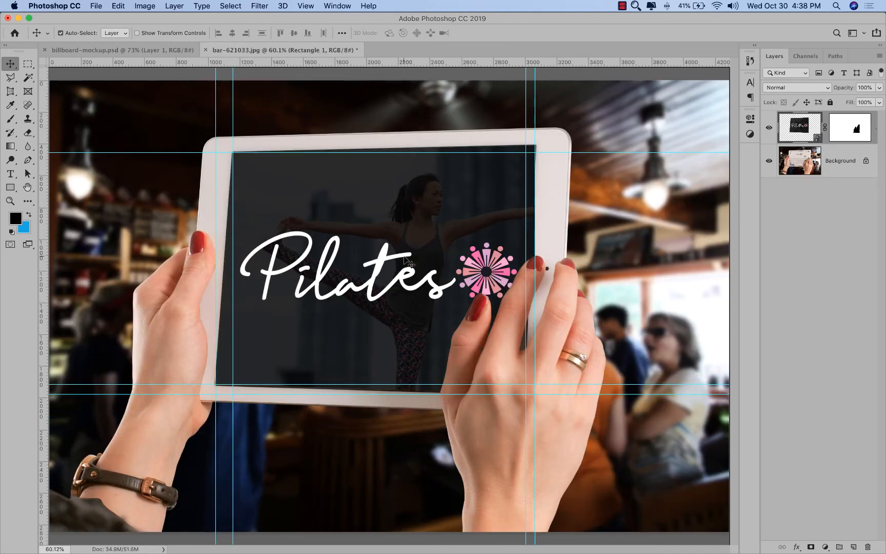
# Hide the guides and add a Drop Shadow effect to the Rectangle 1 layer
pyautogui.press('super+semicolon')
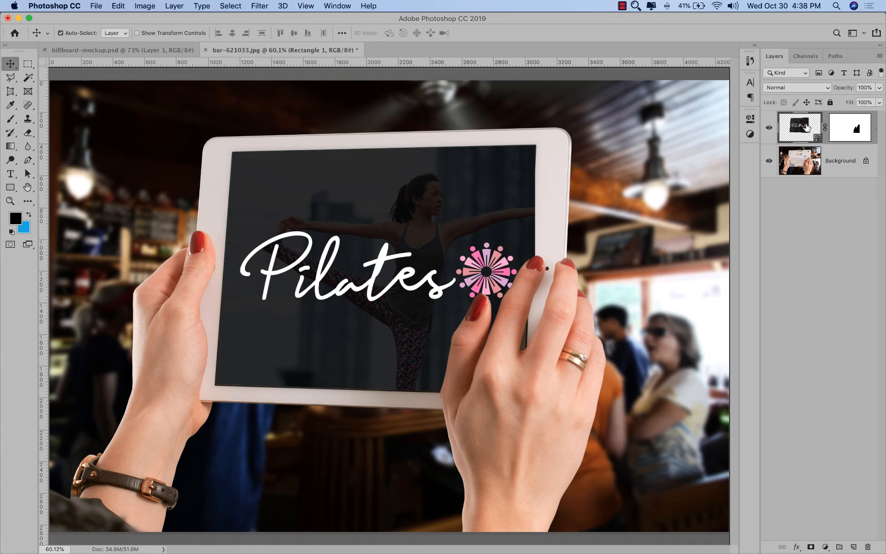
pyautogui.rightClick(806, 127)
pyautogui.click(764, 128)
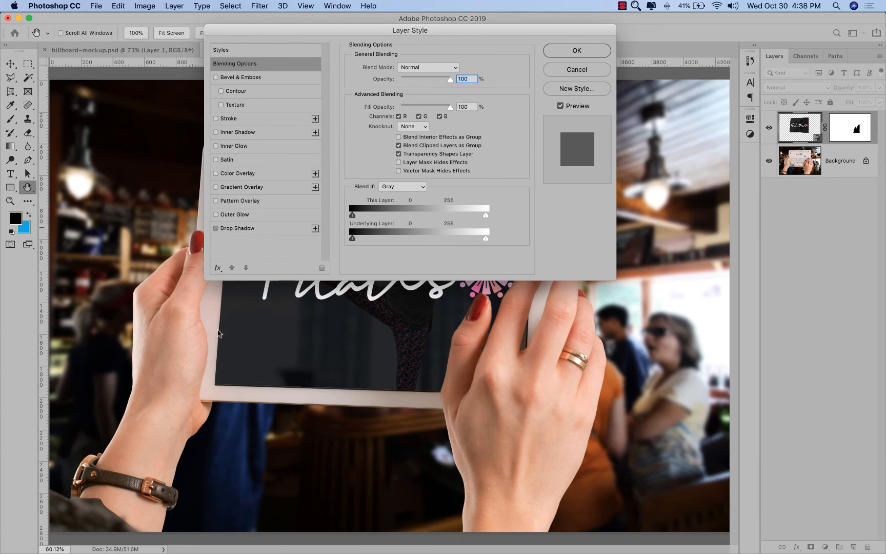
pyautogui.moveTo(221, 381); pyautogui.dragTo(277, 437)
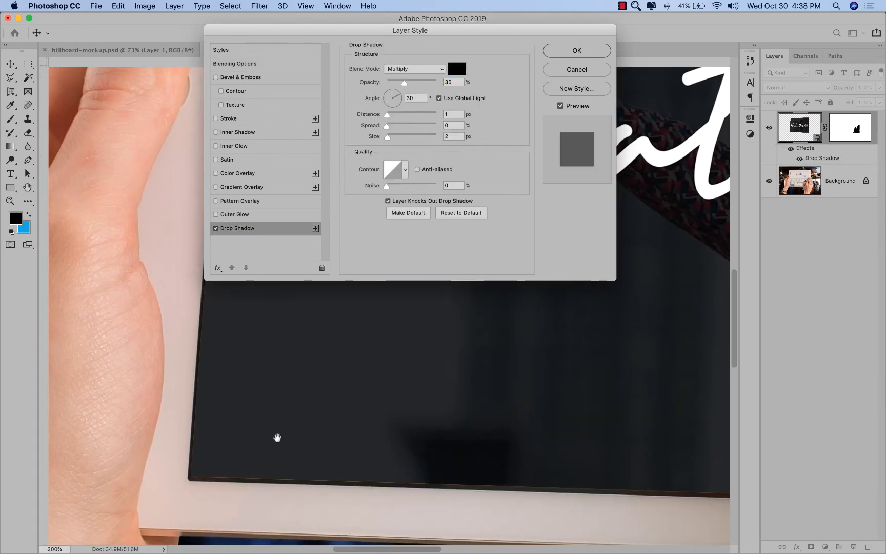
# Set the drop shadow to Normal blending, 63% opacity, 90° angle, 9% spread and 8 px size
pyautogui.moveTo(404, 83); pyautogui.dragTo(416, 83)
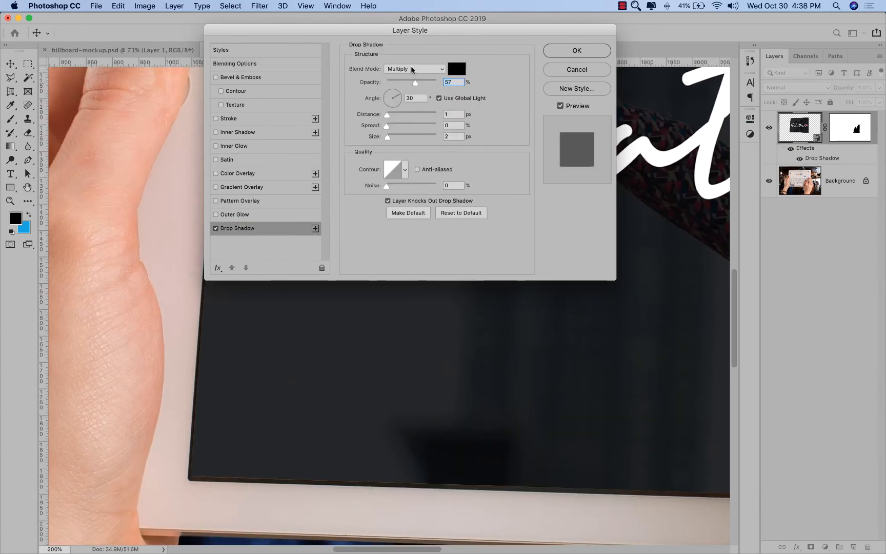
pyautogui.click(412, 70)
pyautogui.click(410, 37)
pyautogui.press('Tab')
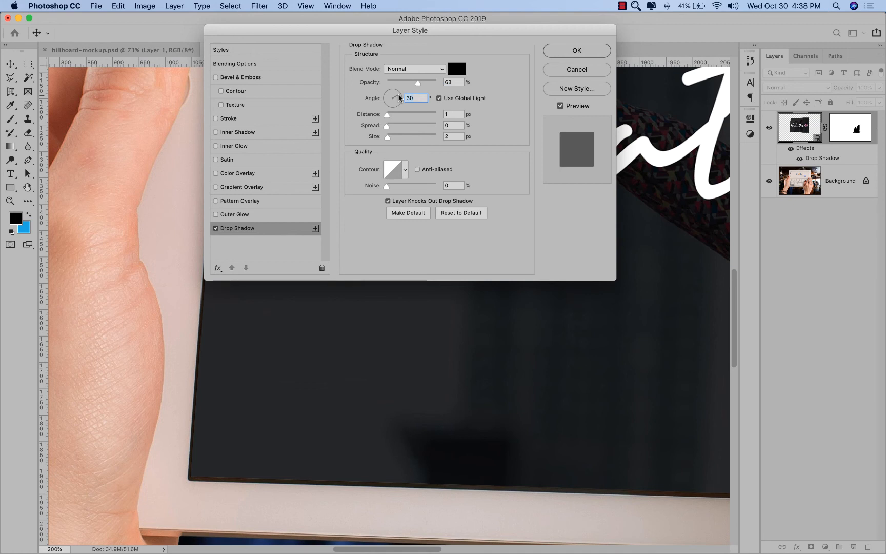
pyautogui.write('90')
pyautogui.moveTo(393, 129)
pyautogui.mouseDown()
pyautogui.moveTo(401, 141)
pyautogui.moveTo(391, 142)
pyautogui.moveTo(391, 128)
pyautogui.mouseUp()
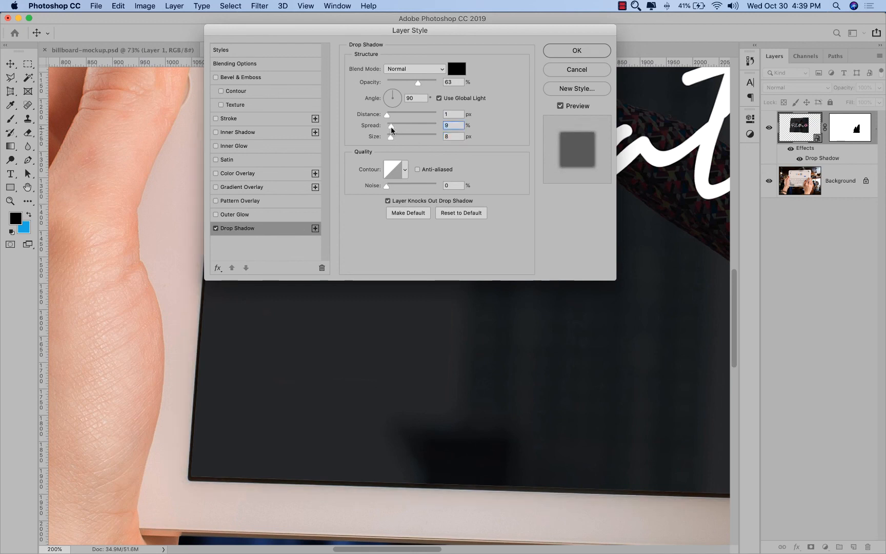
# Add a black Inner Shadow effect with 7% choke and 13 px size
pyautogui.click(234, 133)
pyautogui.moveTo(332, 31); pyautogui.dragTo(494, 100)
pyautogui.click(618, 139)
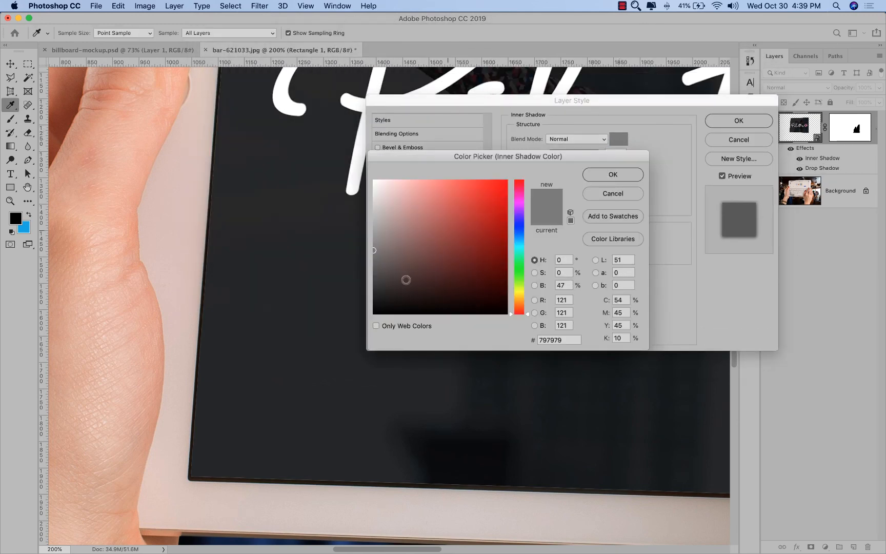
pyautogui.click(369, 323)
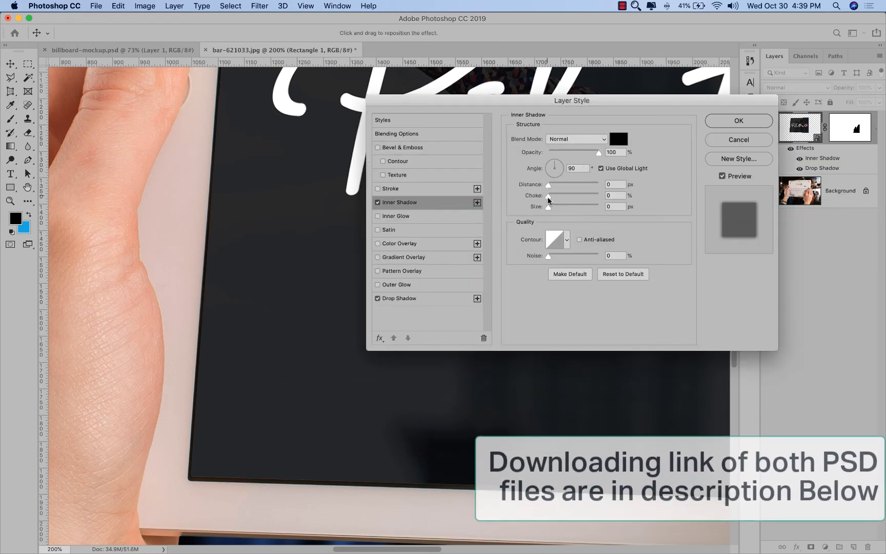
pyautogui.moveTo(546, 209); pyautogui.dragTo(554, 210)
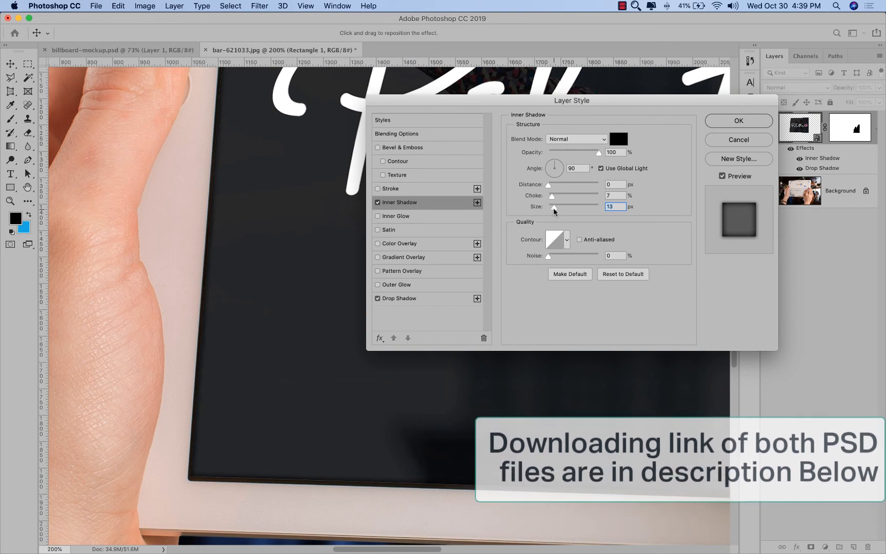
# Confirm black as the drop shadow color and apply the layer style to the tablet screen
pyautogui.click(408, 298)
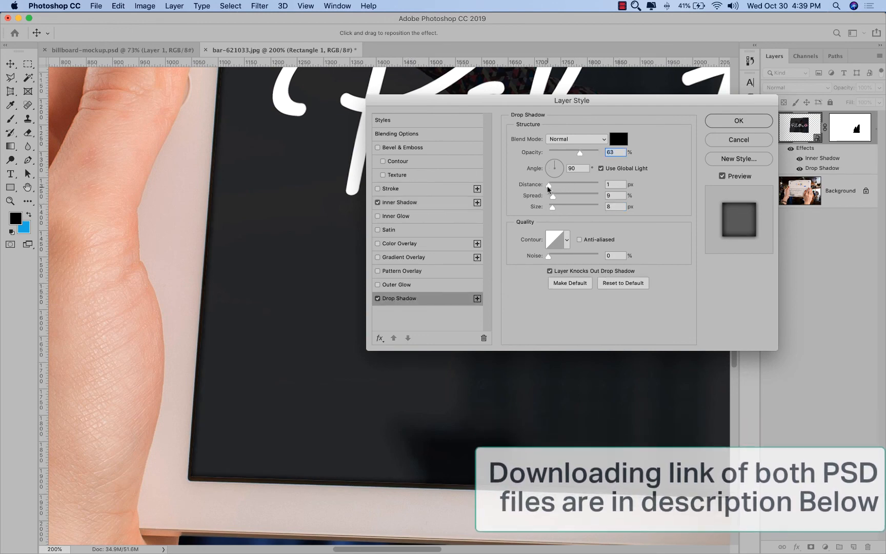
pyautogui.click(621, 137)
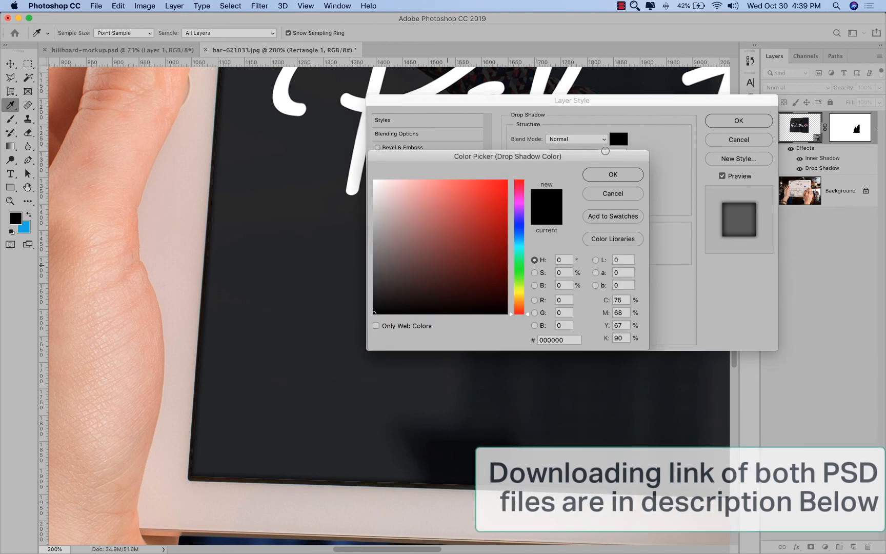
pyautogui.click(506, 314)
pyautogui.click(612, 174)
pyautogui.click(738, 120)
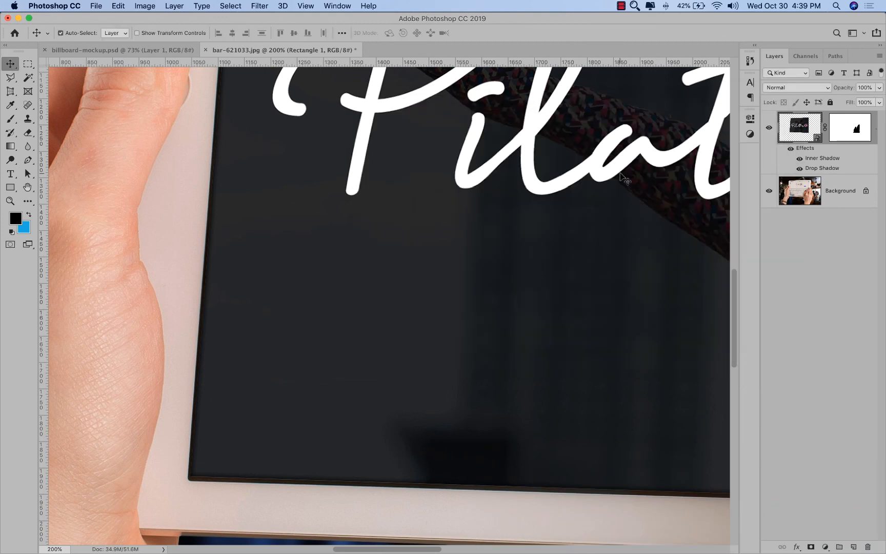
pyautogui.press('super+0')
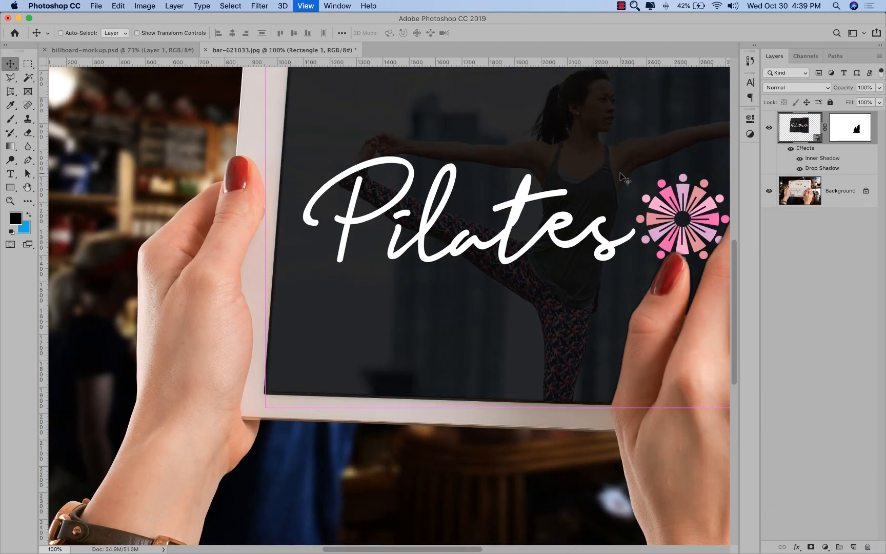